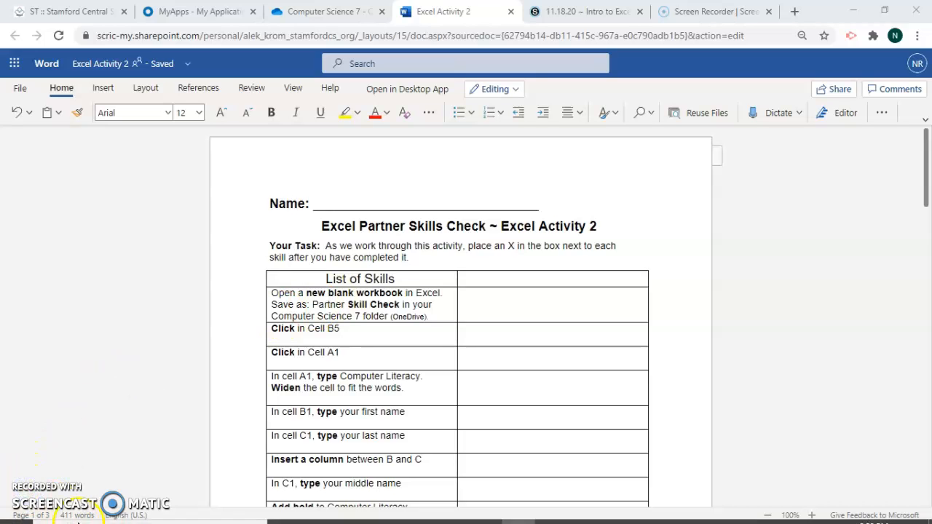
Open Excel 2013 and create a new blank workbook
{"action": "mouse_move", "coordinate": [418, 519]}
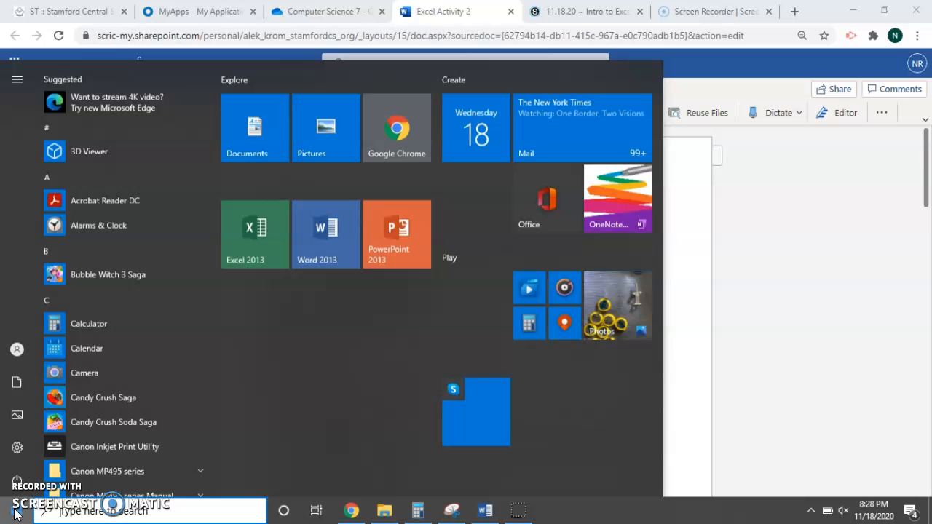
{"action": "left_click", "coordinate": [16, 513]}
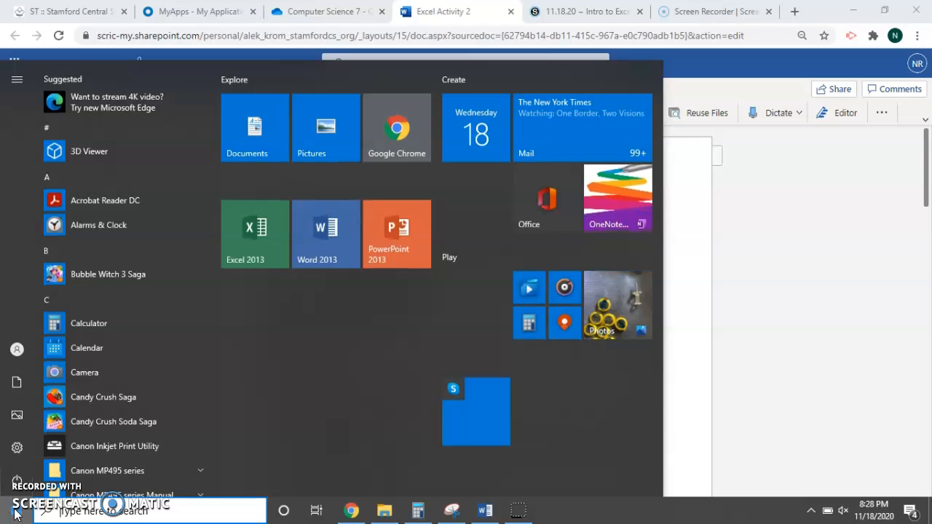
{"action": "left_click", "coordinate": [244, 257]}
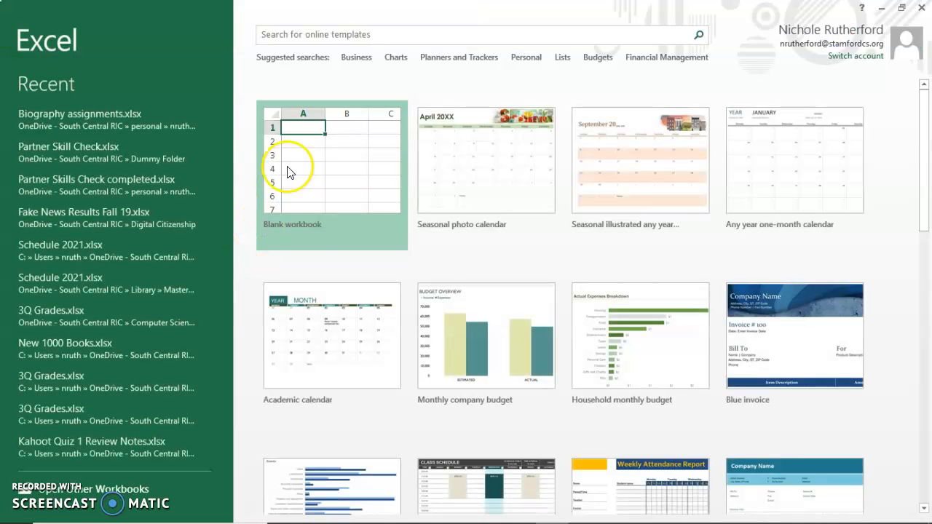
{"action": "left_click", "coordinate": [325, 154]}
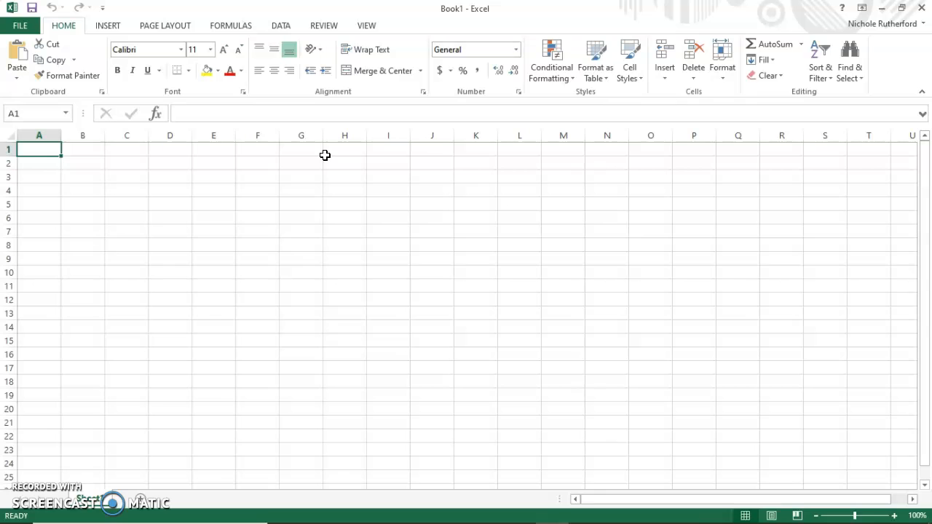
Start saving the workbook to OneDrive - South Central RIC and choose the Computer Science 7 folder as the location
{"action": "left_click", "coordinate": [26, 522]}
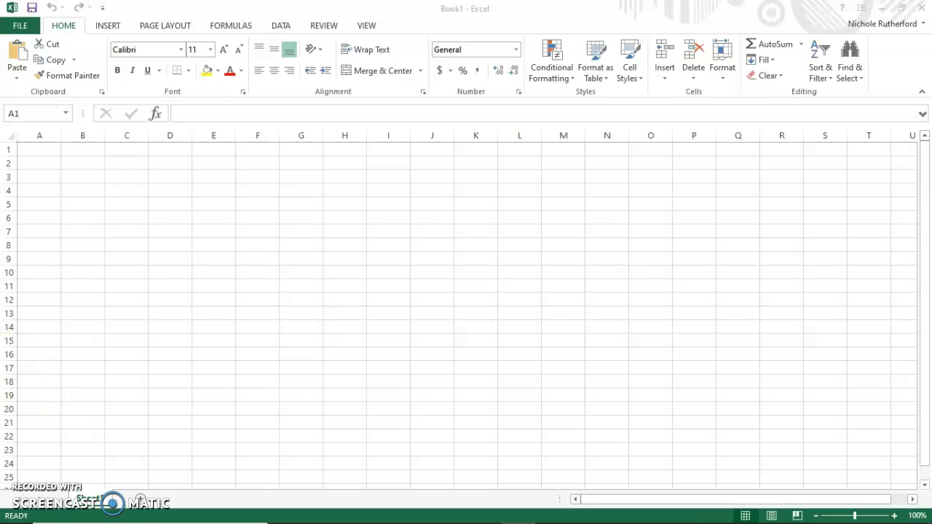
{"action": "left_click", "coordinate": [23, 27]}
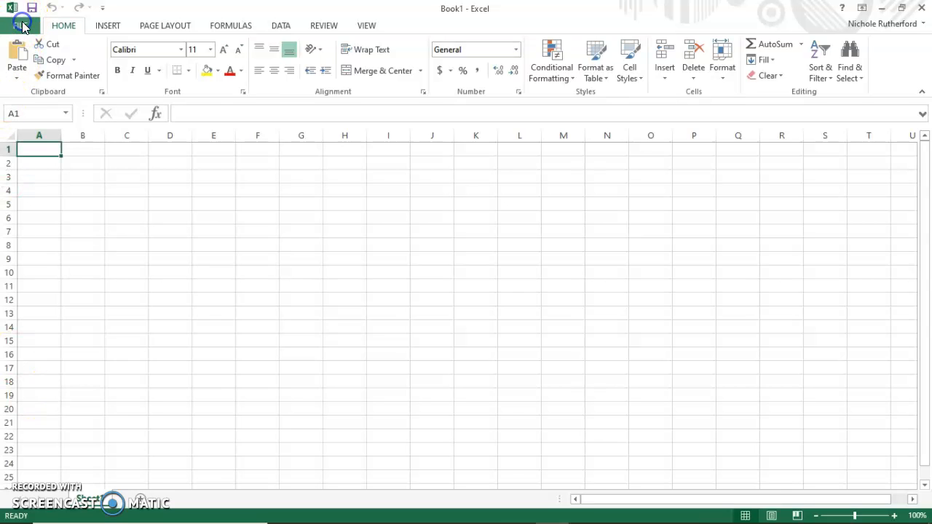
{"action": "left_click", "coordinate": [23, 27]}
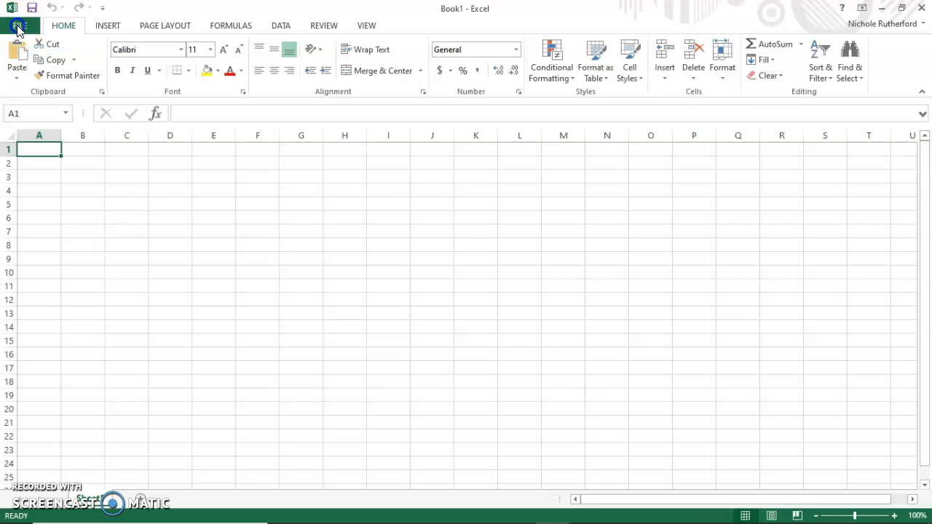
{"action": "left_click", "coordinate": [14, 132]}
{"action": "left_click", "coordinate": [24, 162]}
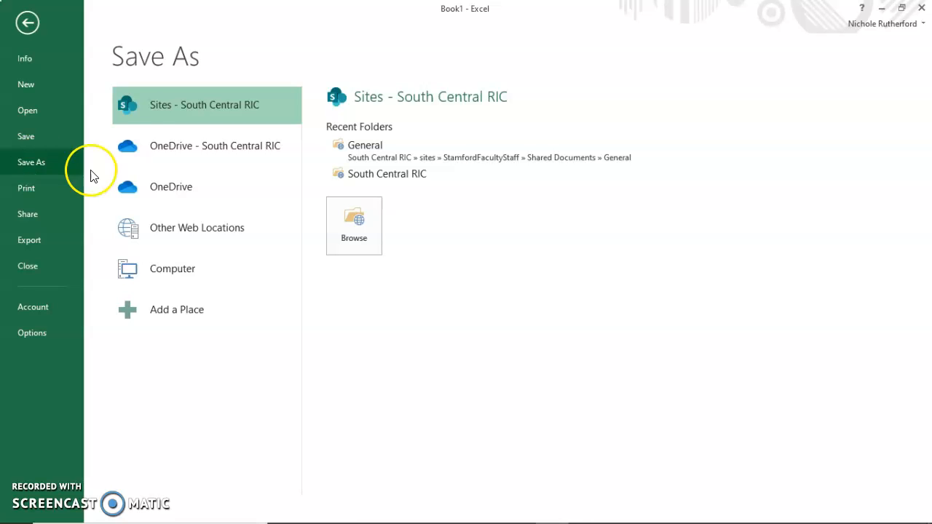
{"action": "left_click", "coordinate": [229, 132]}
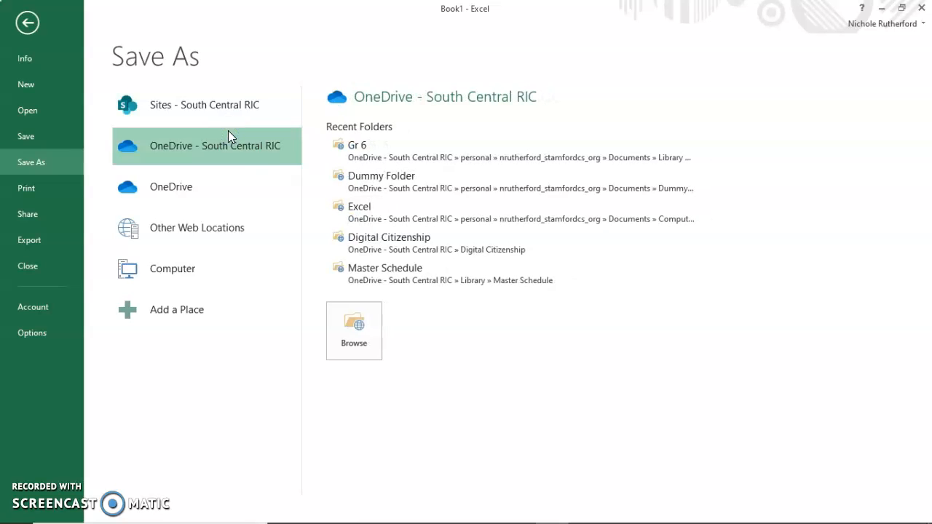
{"action": "left_click", "coordinate": [341, 319]}
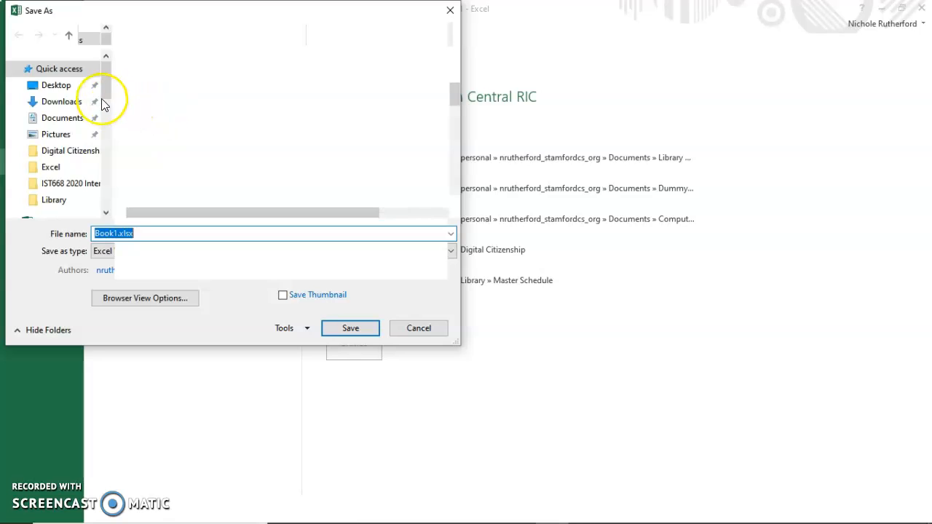
{"action": "left_click_drag", "start_coordinate": [103, 90], "coordinate": [100, 136]}
{"action": "left_click", "coordinate": [88, 150]}
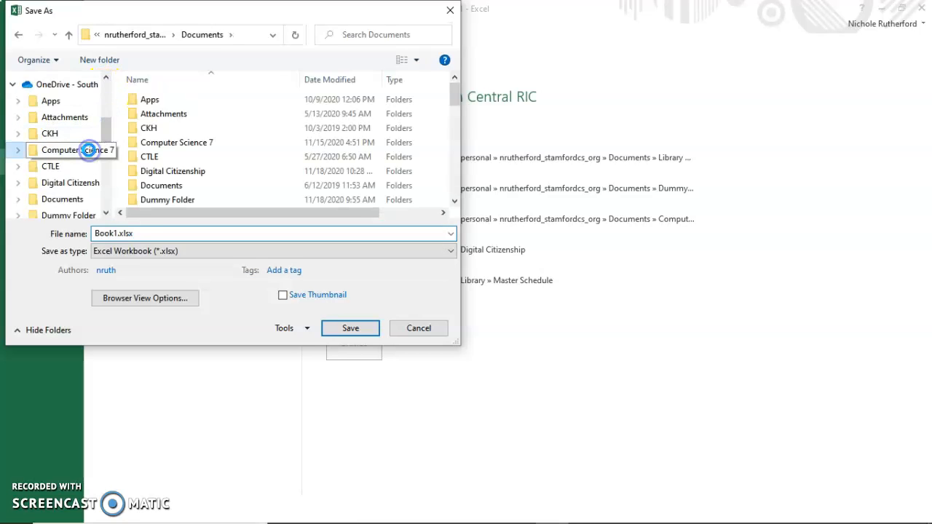
Name the file Partner Skill Check and save it
{"action": "double_click", "coordinate": [153, 234]}
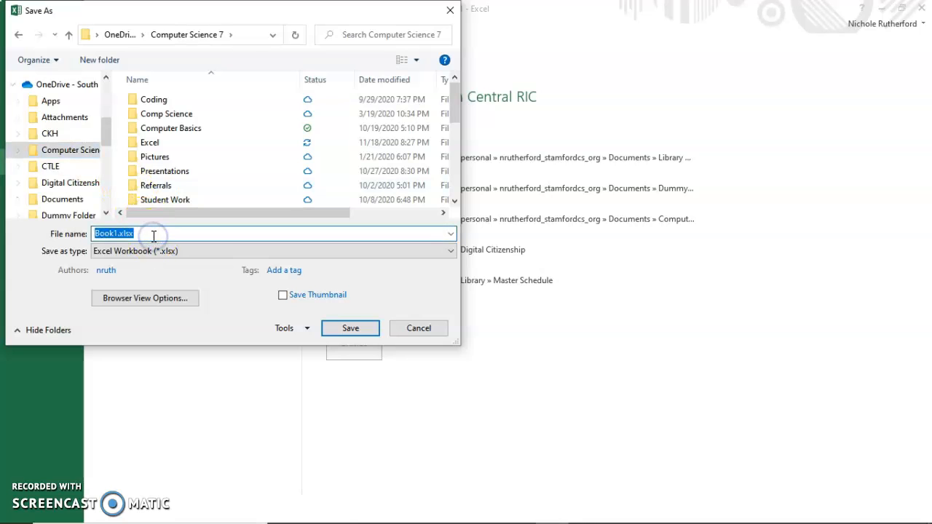
{"action": "type", "text": "Parthe"}
{"action": "key", "text": "BackSpace"}
{"action": "key", "text": "BackSpace"}
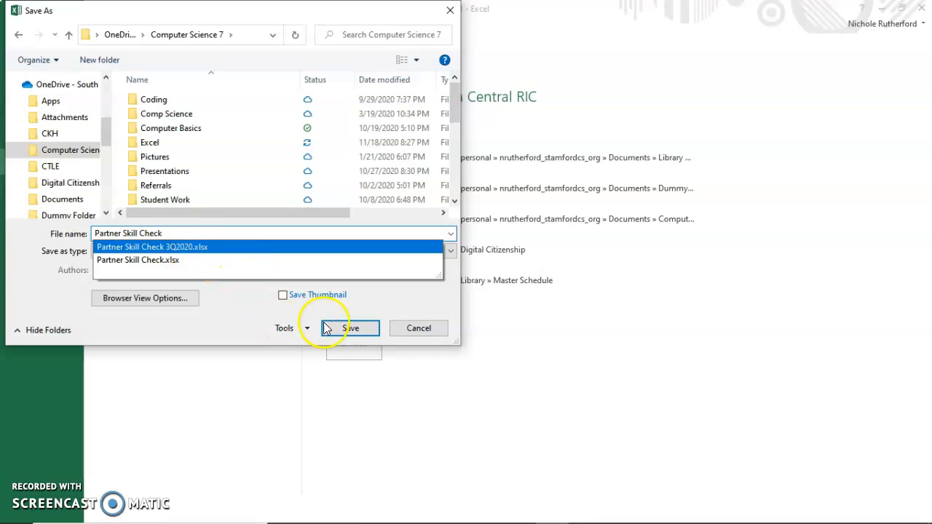
{"action": "left_click", "coordinate": [350, 328]}
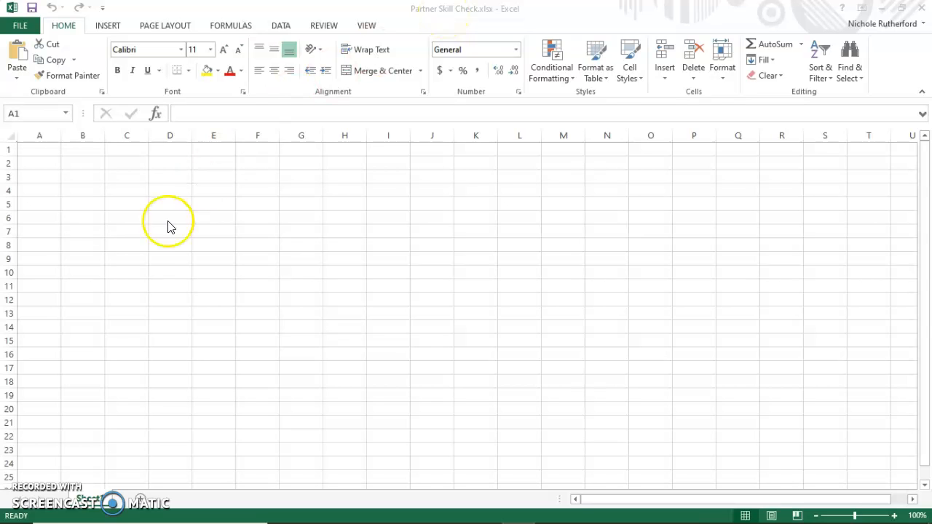
Check the Excel Activity 2 checklist, return to the Partner Skill Check workbook in Excel and select cell B5
{"action": "left_click", "coordinate": [26, 521]}
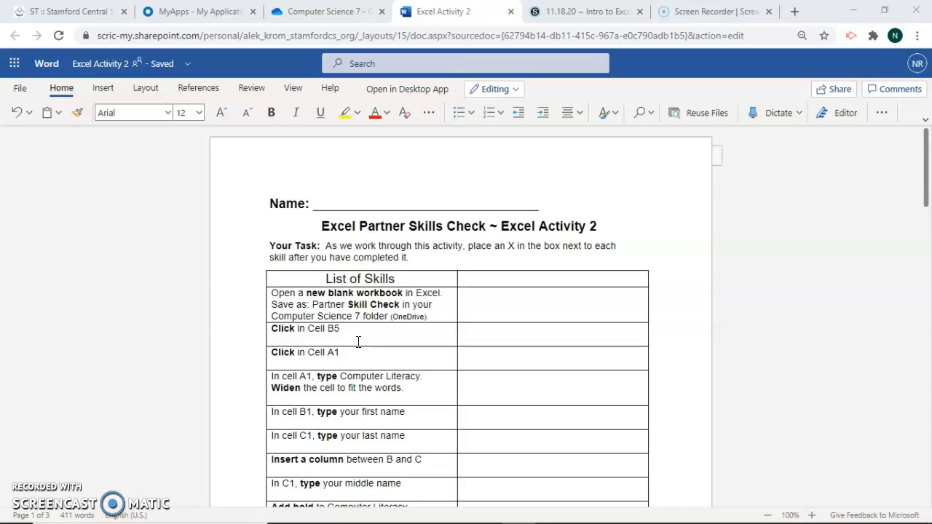
{"action": "mouse_move", "coordinate": [338, 522]}
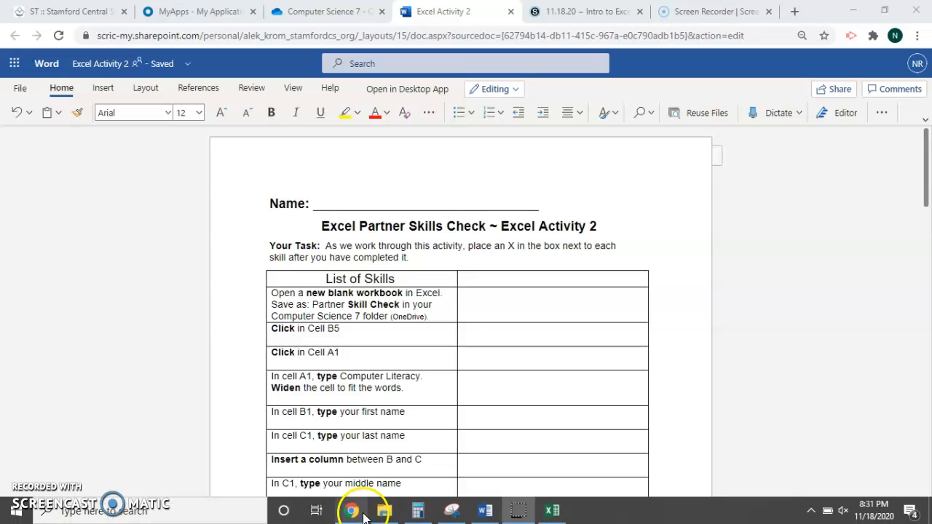
{"action": "left_click", "coordinate": [554, 511]}
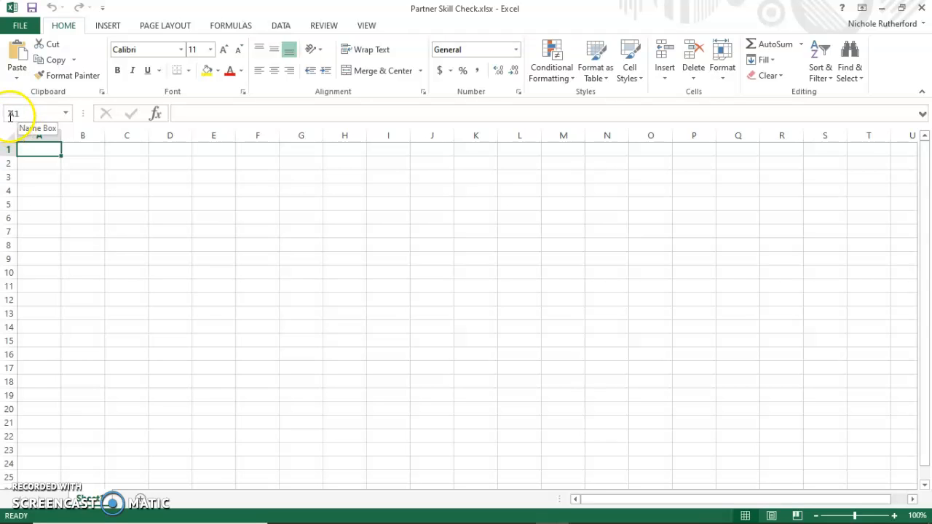
{"action": "left_click", "coordinate": [38, 156]}
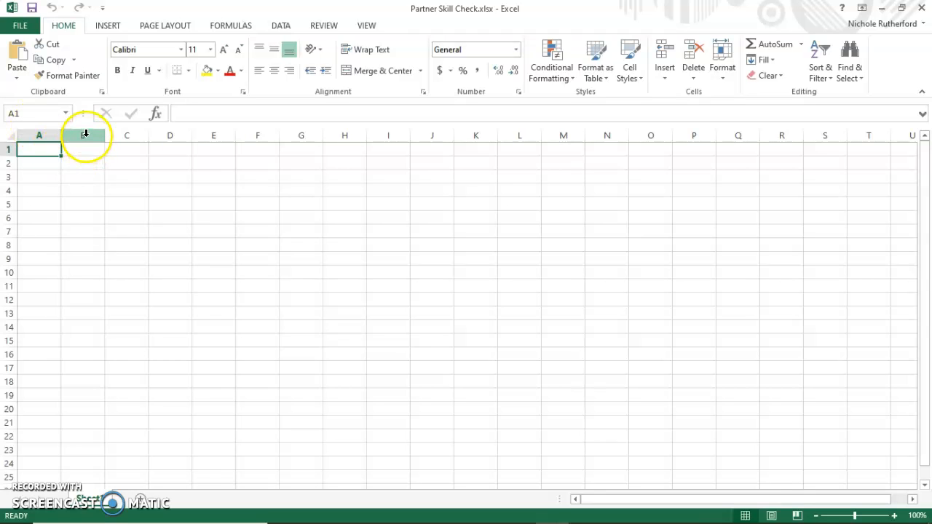
{"action": "left_click", "coordinate": [81, 204]}
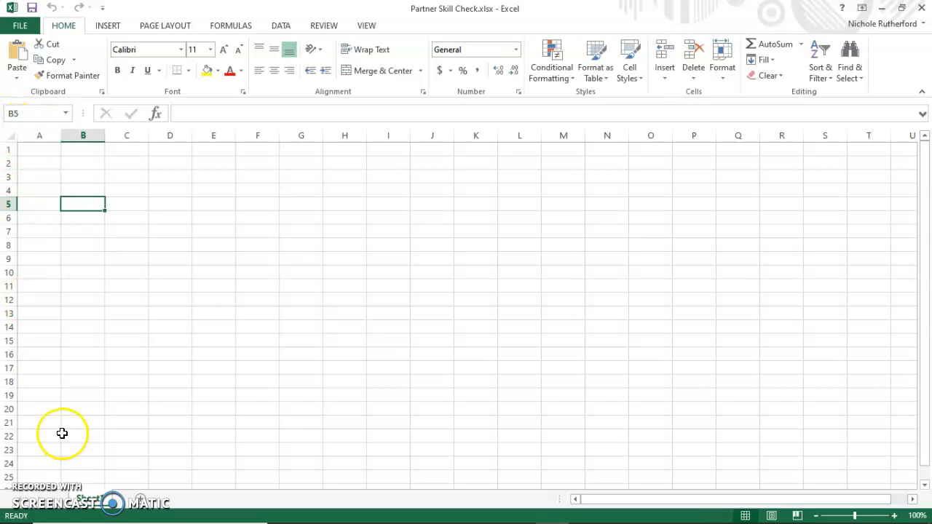
Consult the checklist in Chrome, return to the Excel workbook and enter Computer Literacy in cell A1
{"action": "mouse_move", "coordinate": [152, 518]}
{"action": "left_click", "coordinate": [350, 510]}
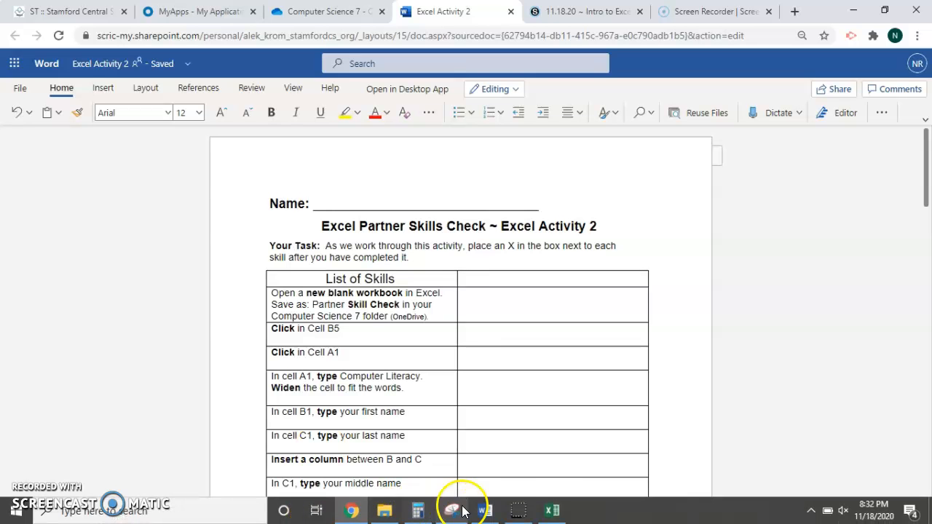
{"action": "left_click", "coordinate": [553, 511]}
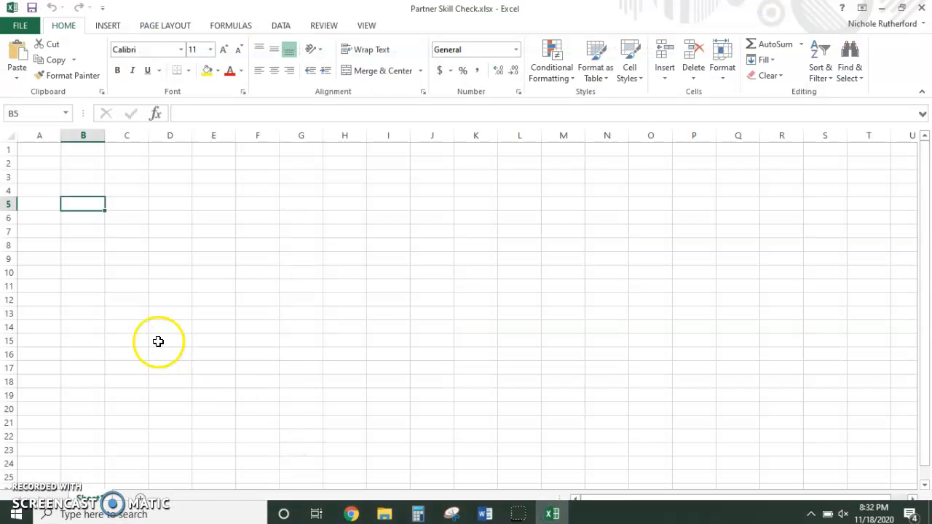
{"action": "left_click", "coordinate": [40, 149]}
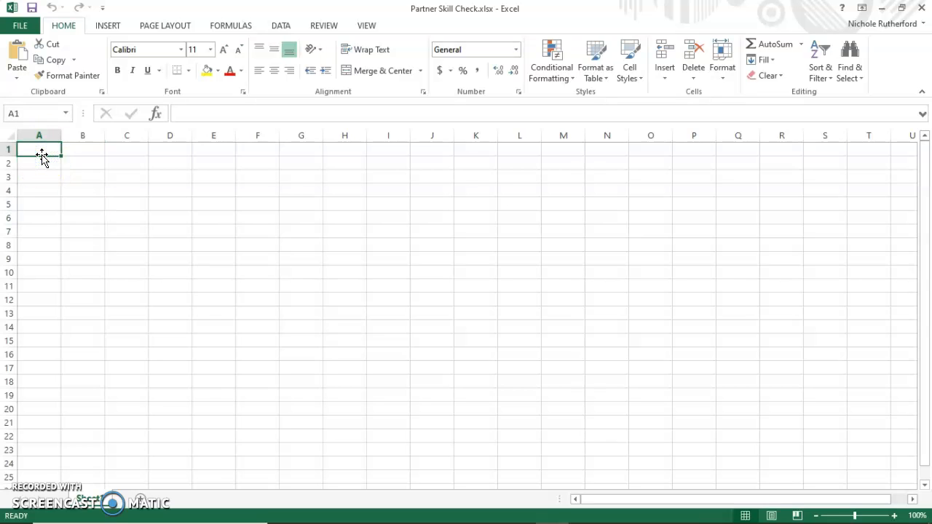
{"action": "type", "text": "Computer Liter"}
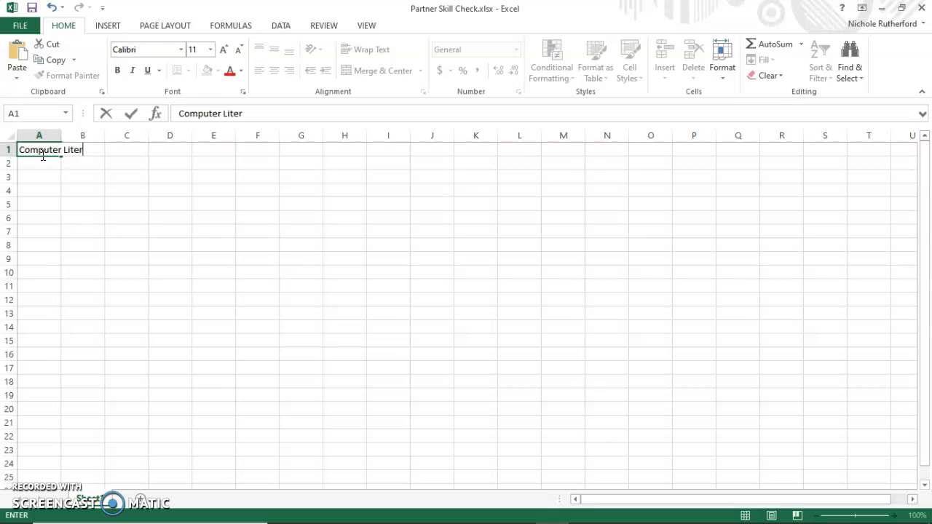
{"action": "type", "text": "acy"}
{"action": "key", "text": "Return"}
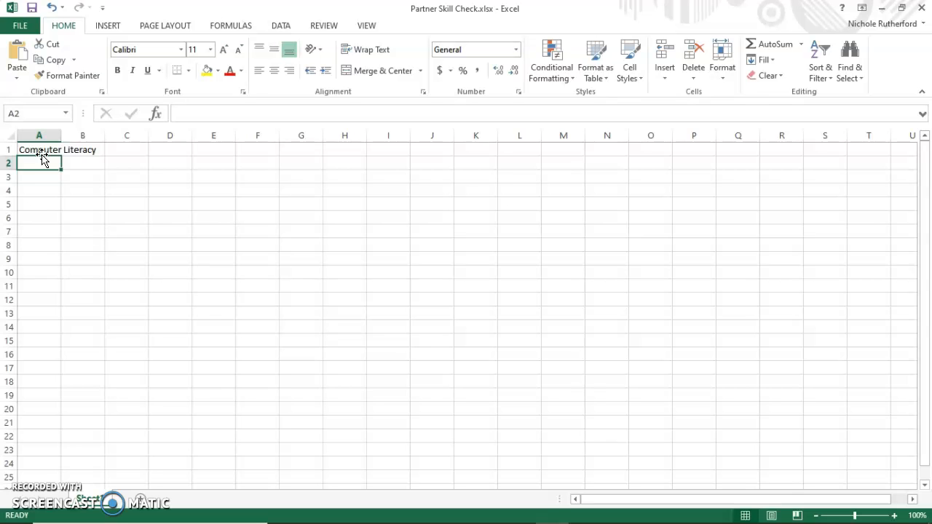
AutoFit column A to the width of the Computer Literacy text in cell A1
{"action": "left_click", "coordinate": [39, 149]}
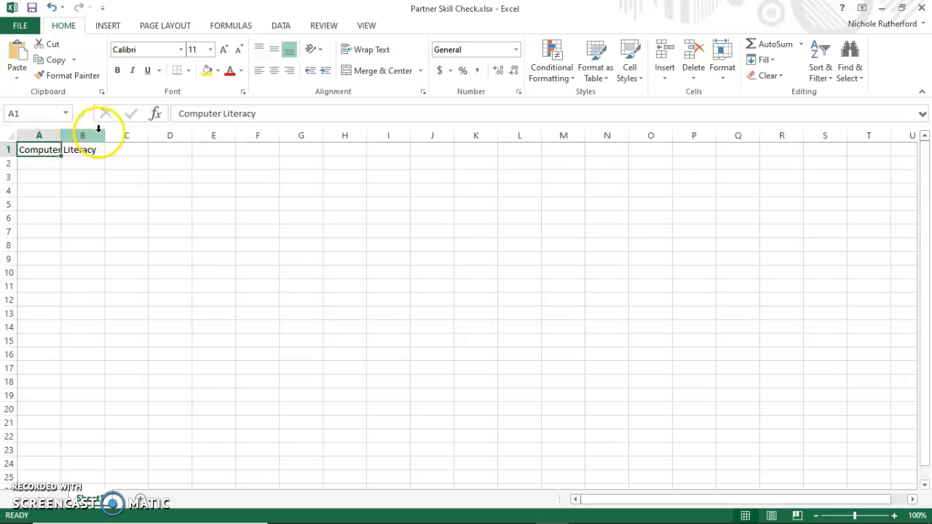
{"action": "left_click", "coordinate": [59, 135]}
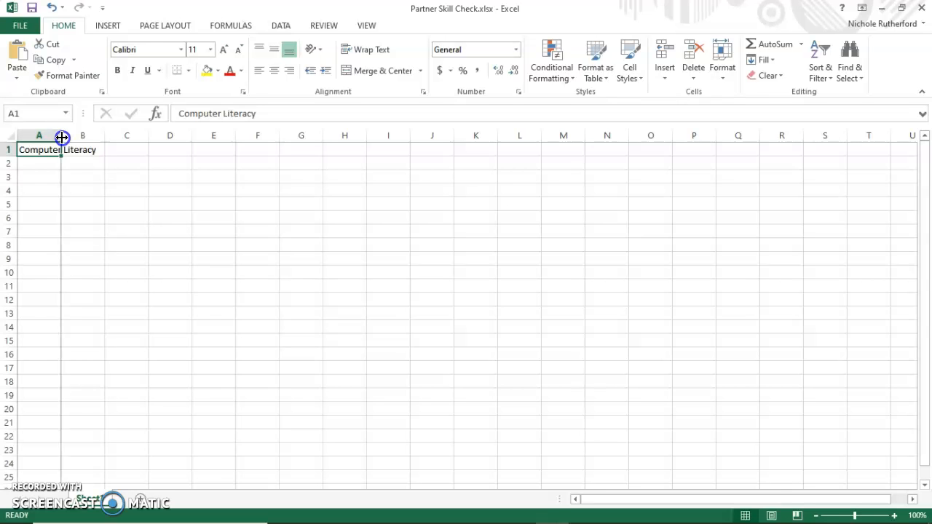
{"action": "double_click", "coordinate": [60, 136]}
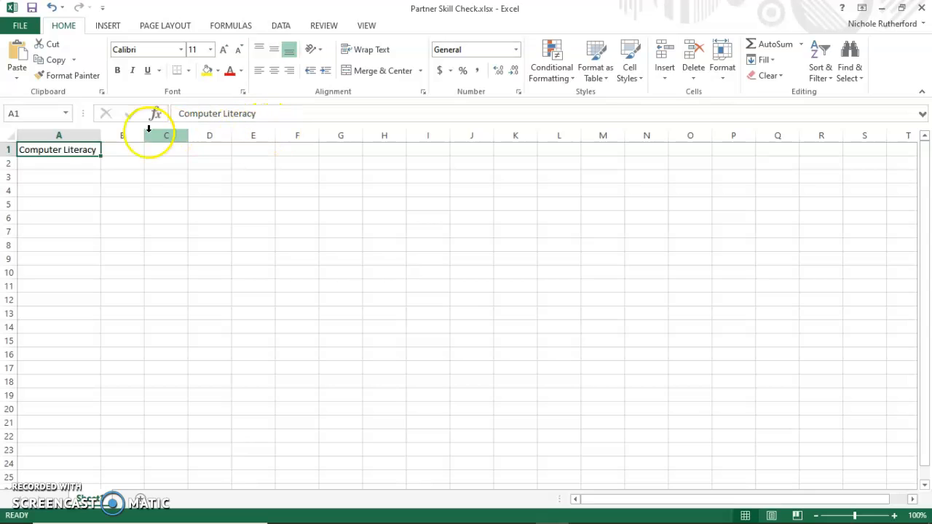
{"action": "mouse_move", "coordinate": [100, 135]}
{"action": "left_mouse_down"}
{"action": "mouse_move", "coordinate": [70, 136]}
{"action": "mouse_move", "coordinate": [115, 131]}
{"action": "mouse_move", "coordinate": [85, 132]}
{"action": "left_mouse_up"}
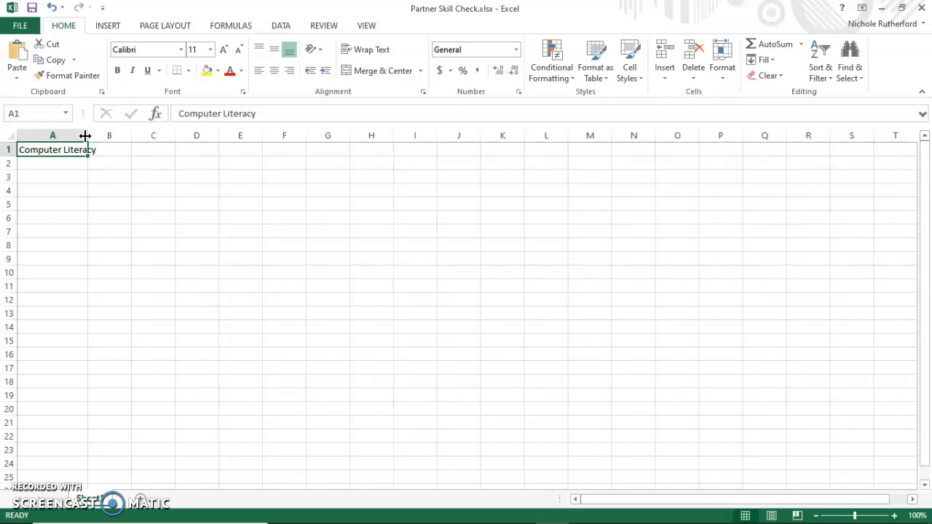
{"action": "double_click", "coordinate": [85, 135]}
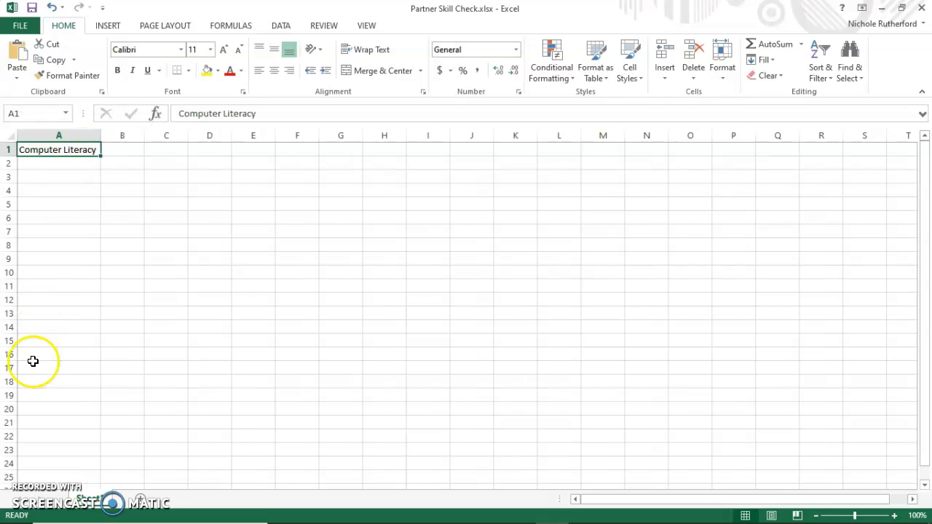
Insert a new sheet column between column B with the first name and column C with the last name
{"action": "left_click", "coordinate": [27, 493]}
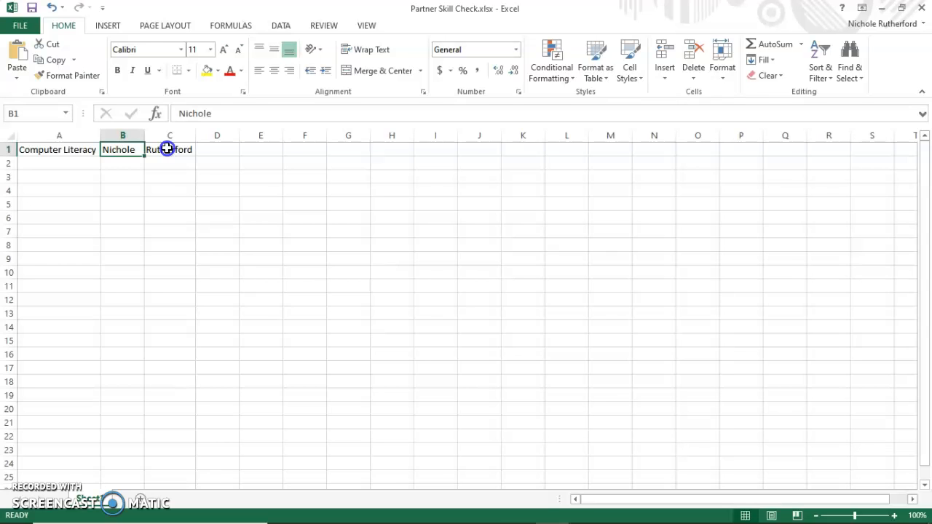
{"action": "left_click", "coordinate": [177, 150]}
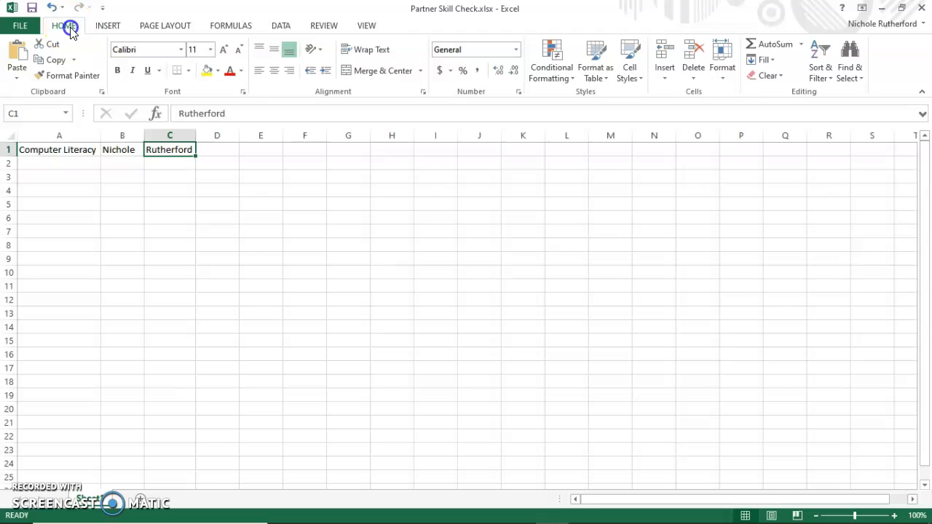
{"action": "left_click", "coordinate": [667, 78]}
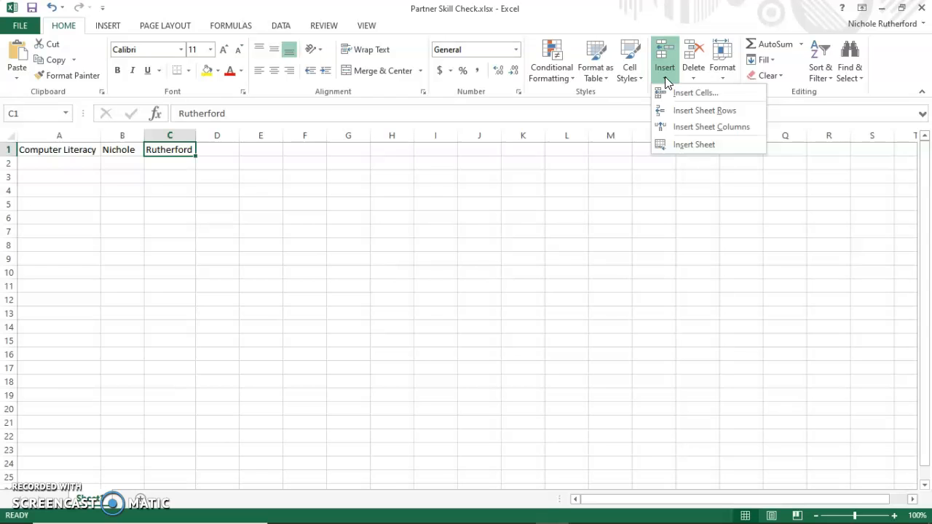
{"action": "left_click", "coordinate": [677, 128]}
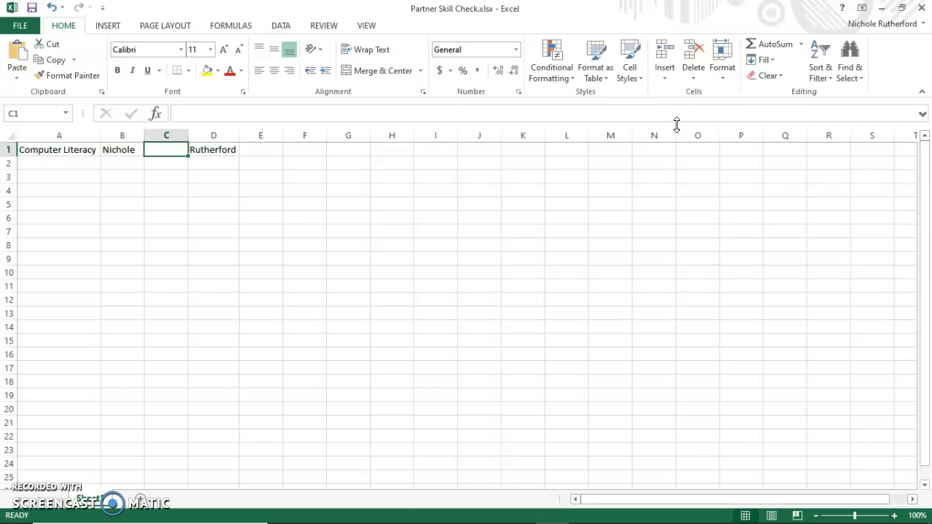
Consult the checklist in Chrome, return to the Excel workbook and make the Computer Literacy text in cell A1 bold
{"action": "mouse_move", "coordinate": [354, 509]}
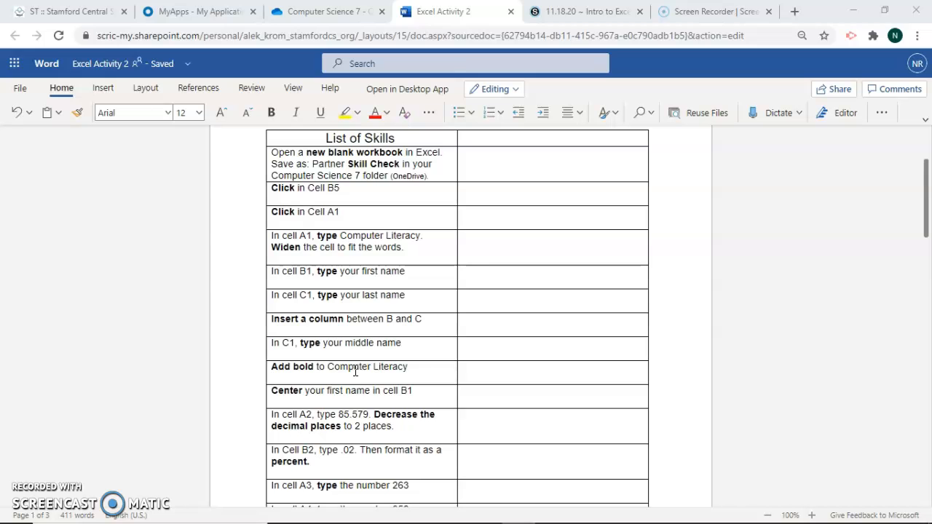
{"action": "mouse_move", "coordinate": [197, 521]}
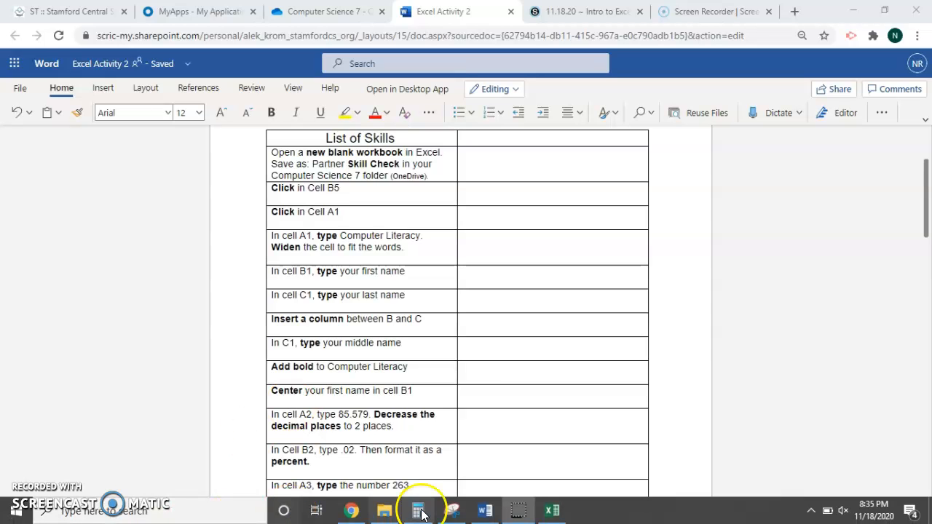
{"action": "mouse_move", "coordinate": [350, 515]}
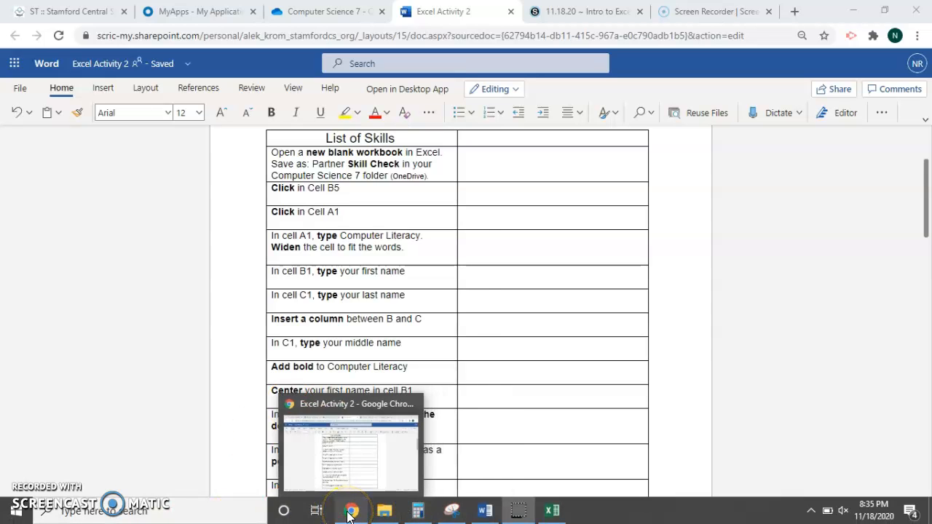
{"action": "left_click", "coordinate": [552, 510]}
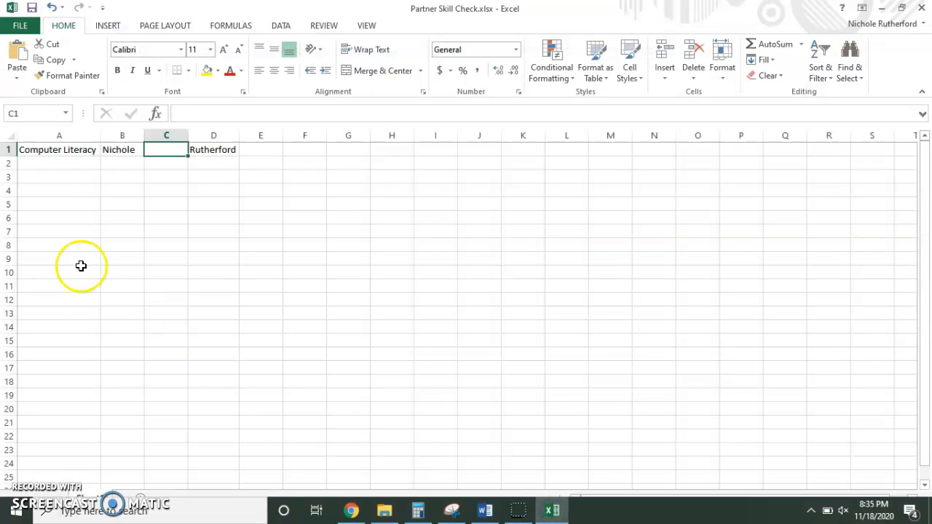
{"action": "left_click", "coordinate": [42, 151]}
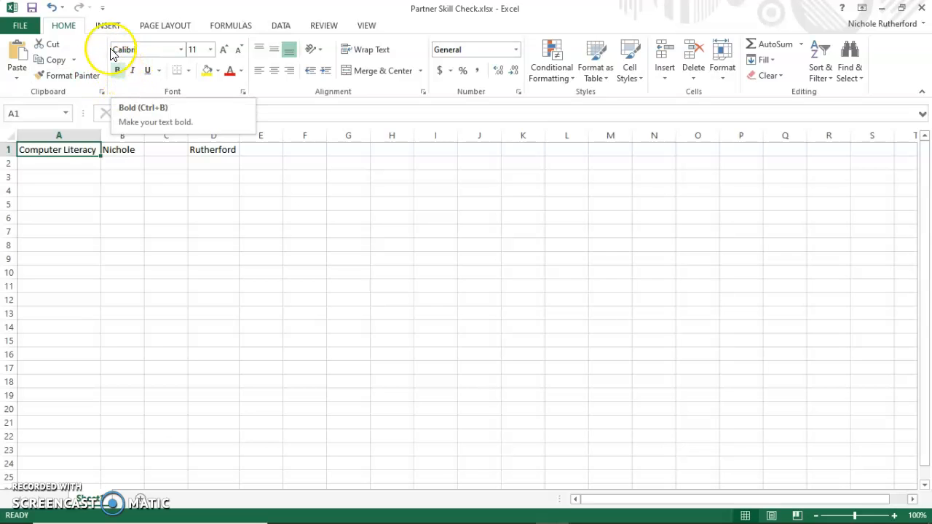
{"action": "left_click", "coordinate": [118, 72]}
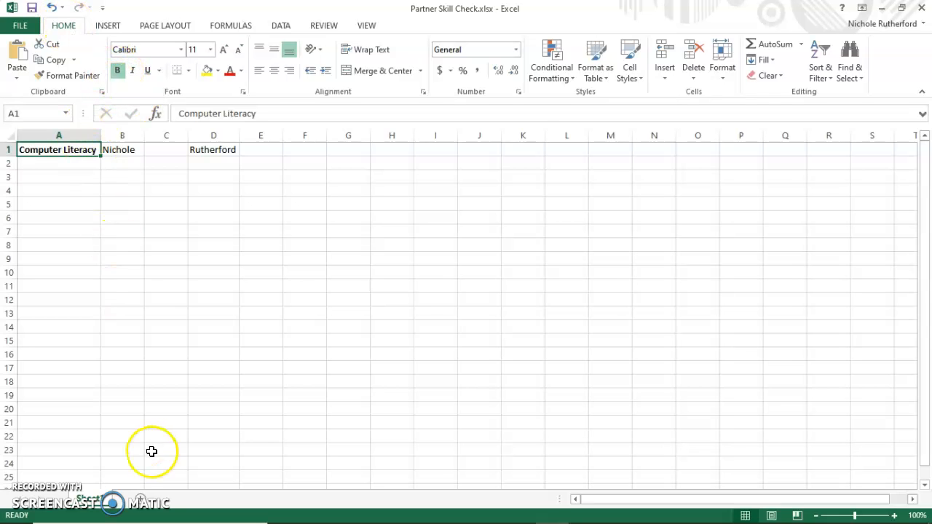
Check the checklist in Chrome, return to the Excel workbook and center the first name in cell B1
{"action": "mouse_move", "coordinate": [201, 509]}
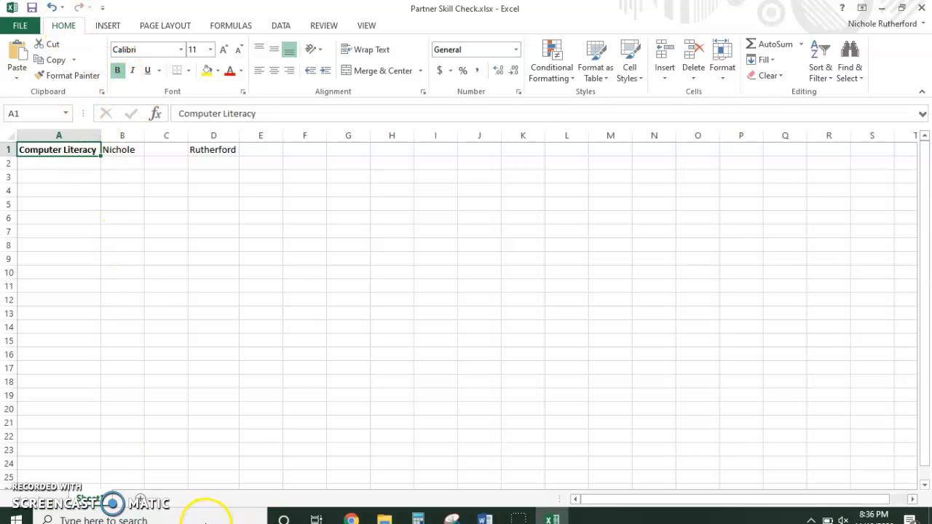
{"action": "left_click", "coordinate": [348, 512]}
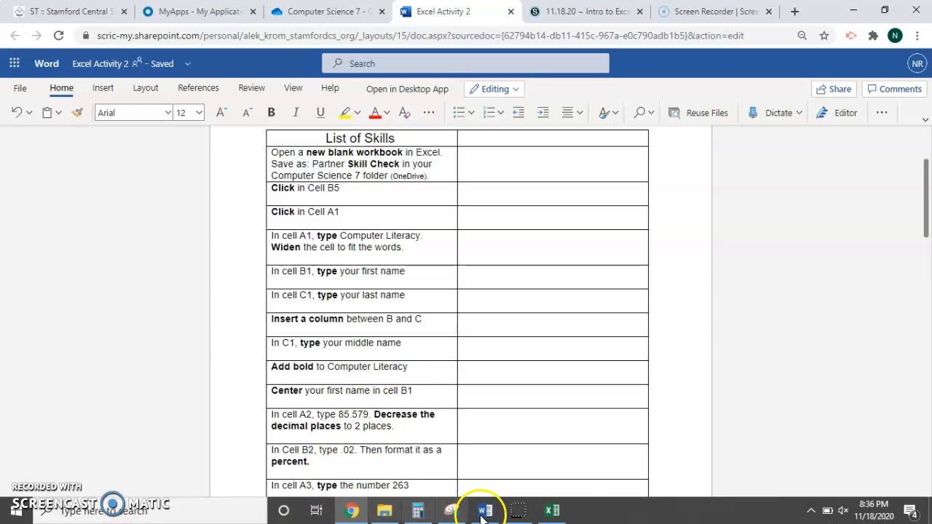
{"action": "left_click", "coordinate": [551, 510]}
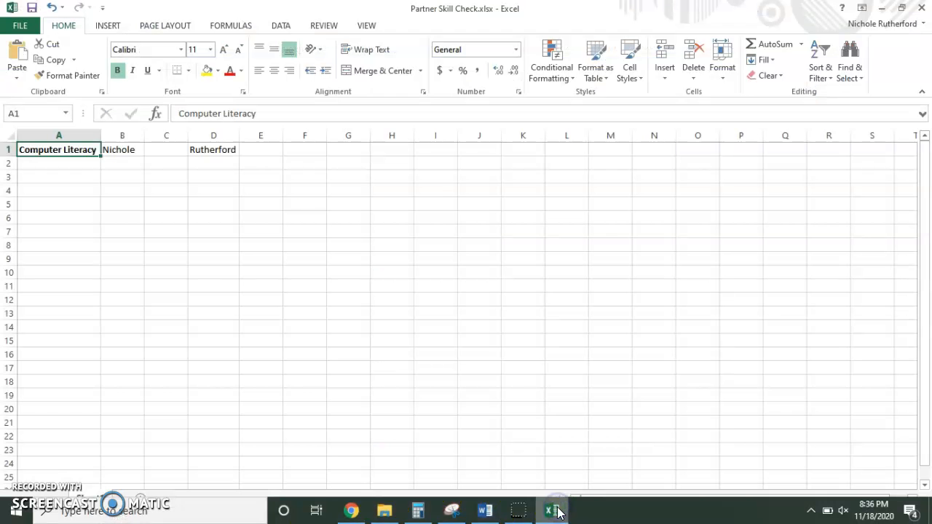
{"action": "left_click", "coordinate": [118, 153]}
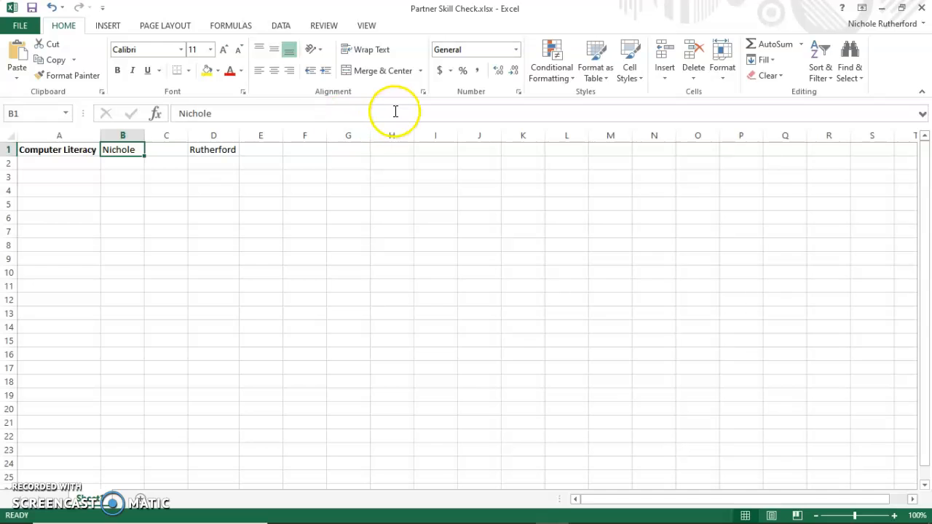
{"action": "left_click", "coordinate": [275, 73]}
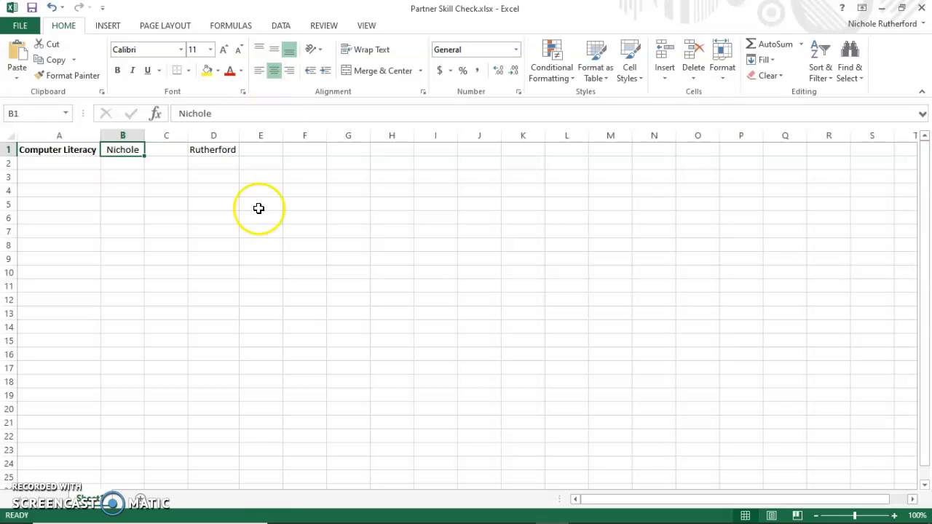
Read the next skill in the Chrome checklist, return to the Excel workbook and enter 85.579 in cell A2
{"action": "mouse_move", "coordinate": [326, 521]}
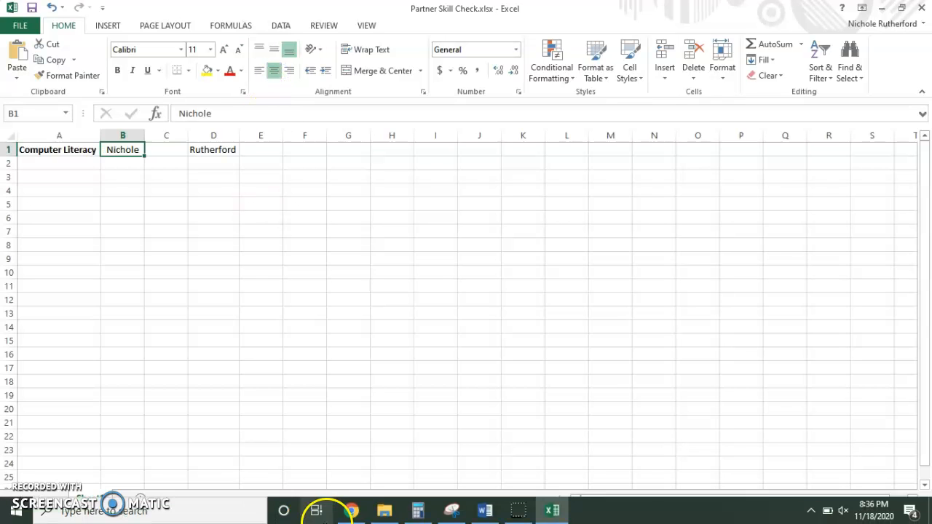
{"action": "left_click", "coordinate": [555, 514]}
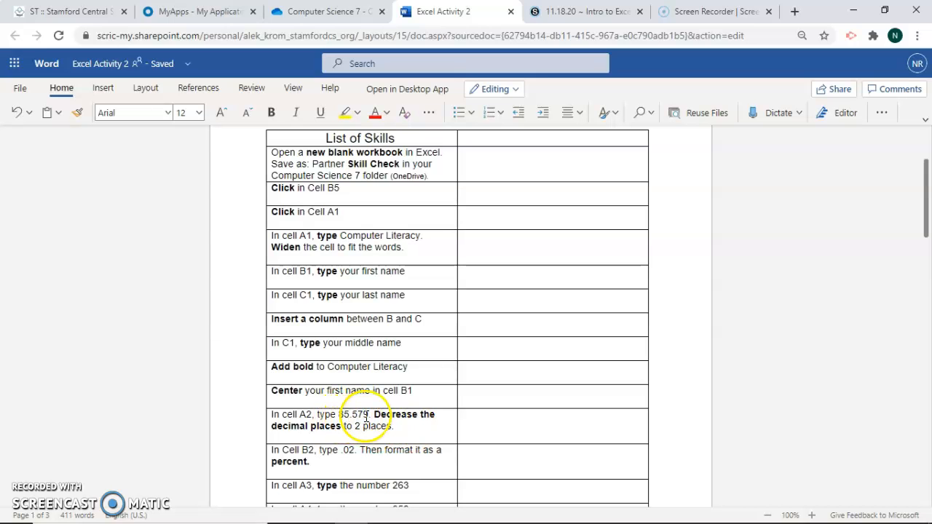
{"action": "mouse_move", "coordinate": [355, 523]}
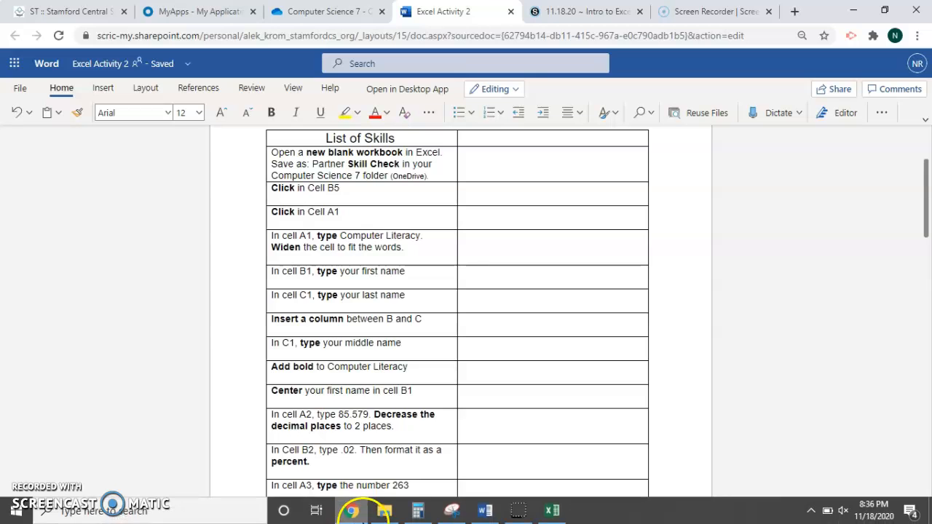
{"action": "left_click", "coordinate": [565, 519]}
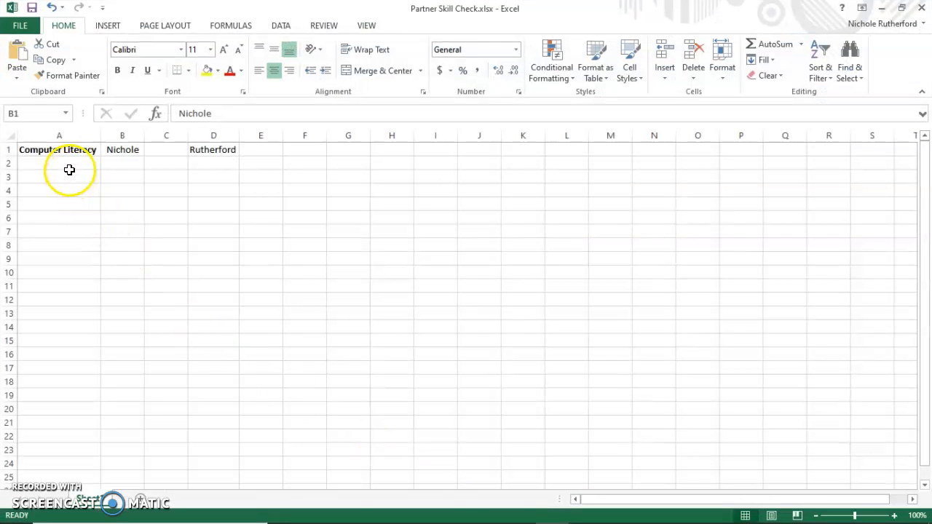
{"action": "left_click", "coordinate": [68, 166]}
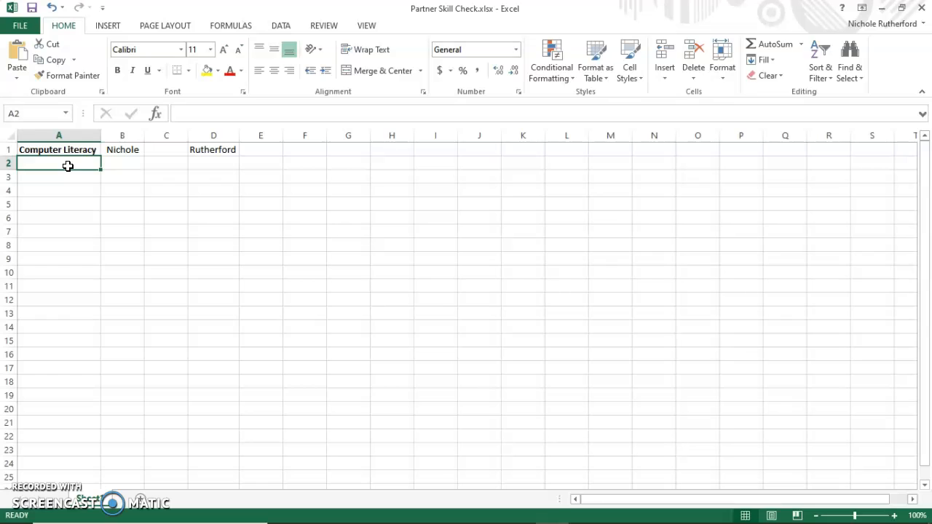
{"action": "type", "text": "85.579"}
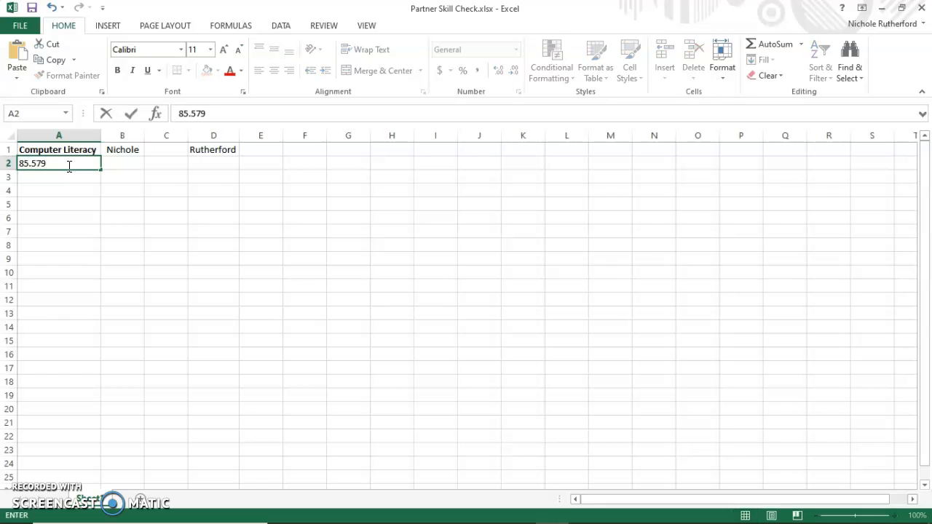
{"action": "key", "text": "Return"}
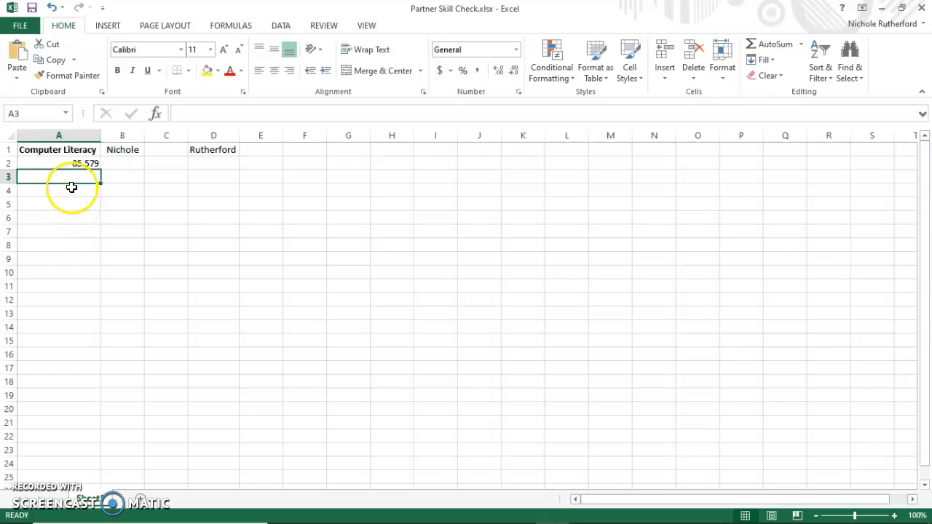
Recheck the checklist in Chrome, try Decrease Decimal on cell A2 in Excel to show two places, and restore the third decimal place
{"action": "left_click", "coordinate": [70, 164]}
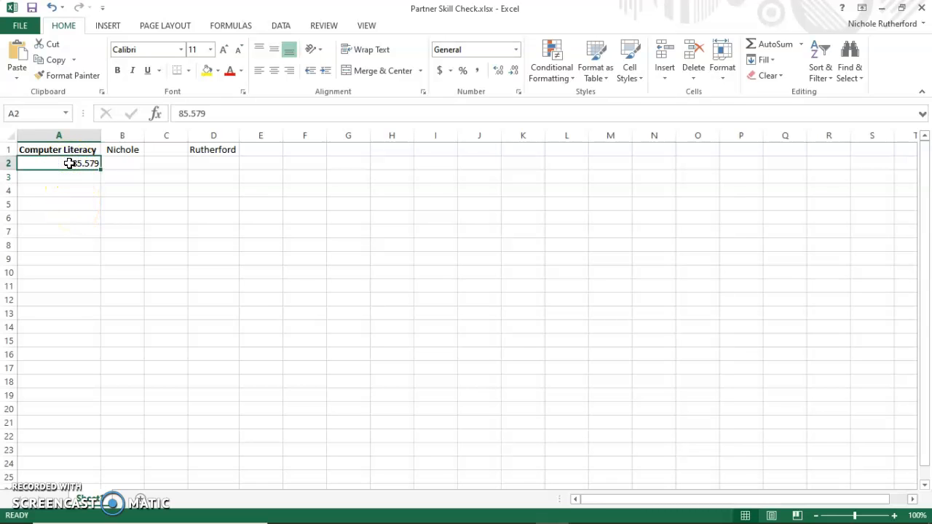
{"action": "mouse_move", "coordinate": [306, 516]}
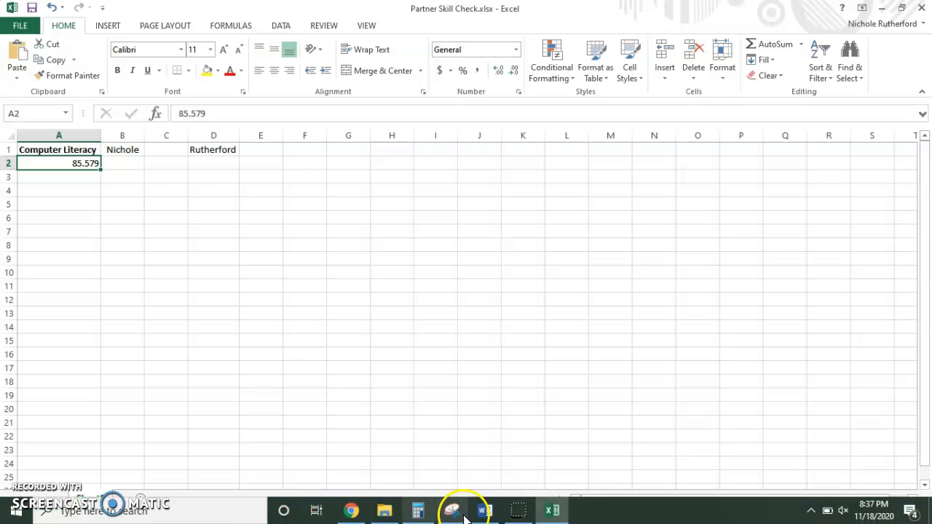
{"action": "left_click", "coordinate": [552, 512]}
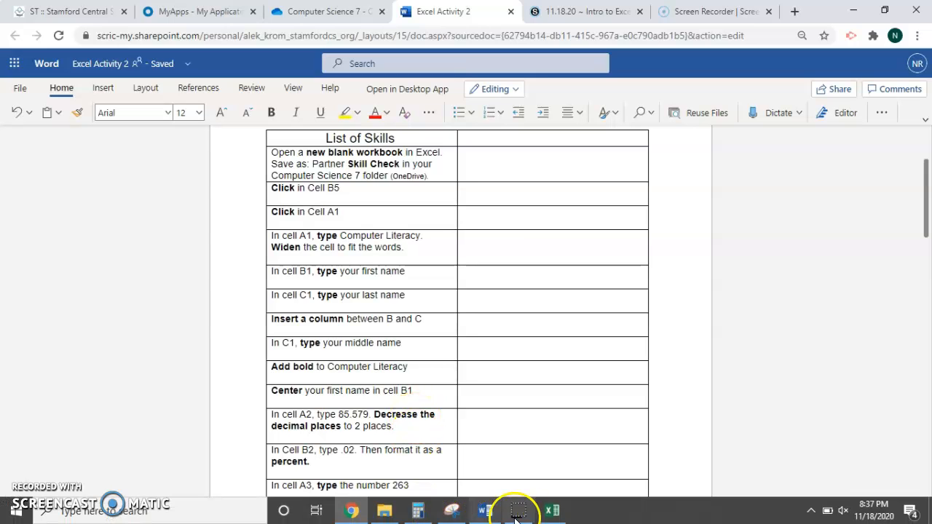
{"action": "left_click", "coordinate": [551, 512]}
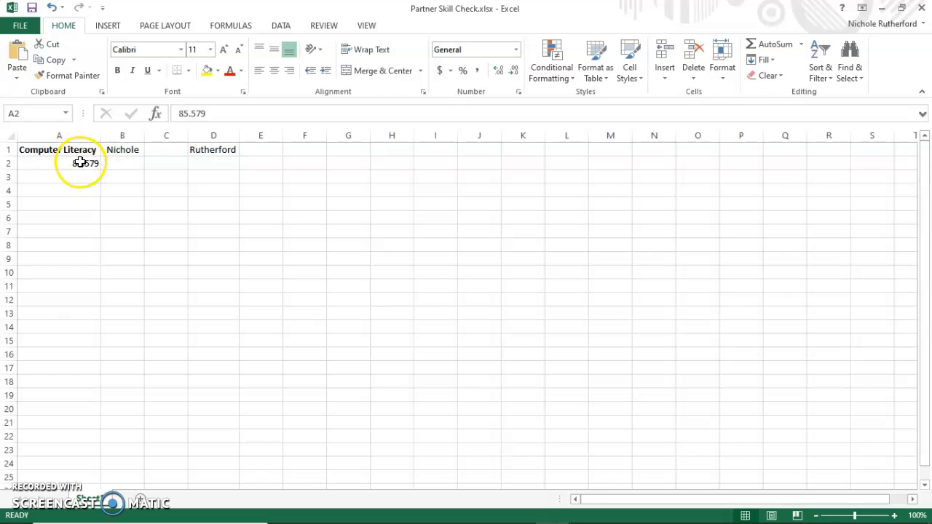
{"action": "left_click", "coordinate": [79, 163]}
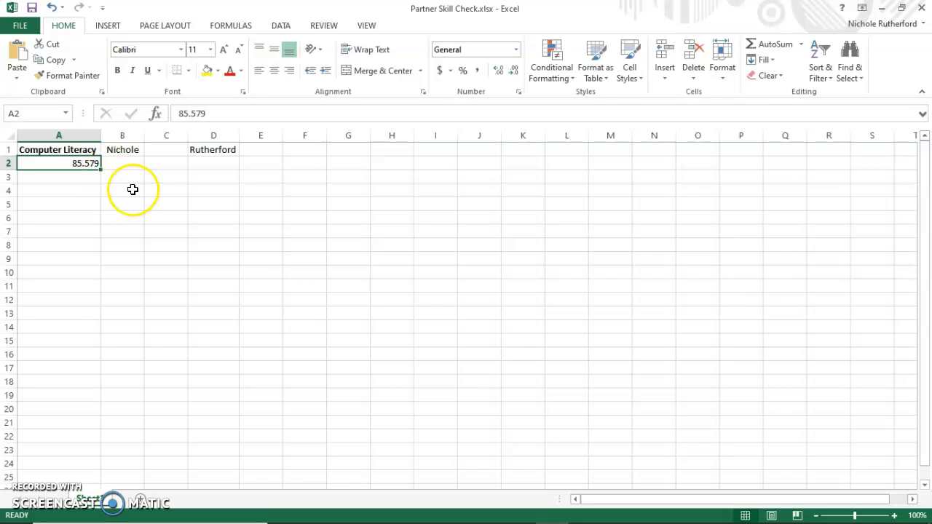
{"action": "left_click", "coordinate": [514, 73]}
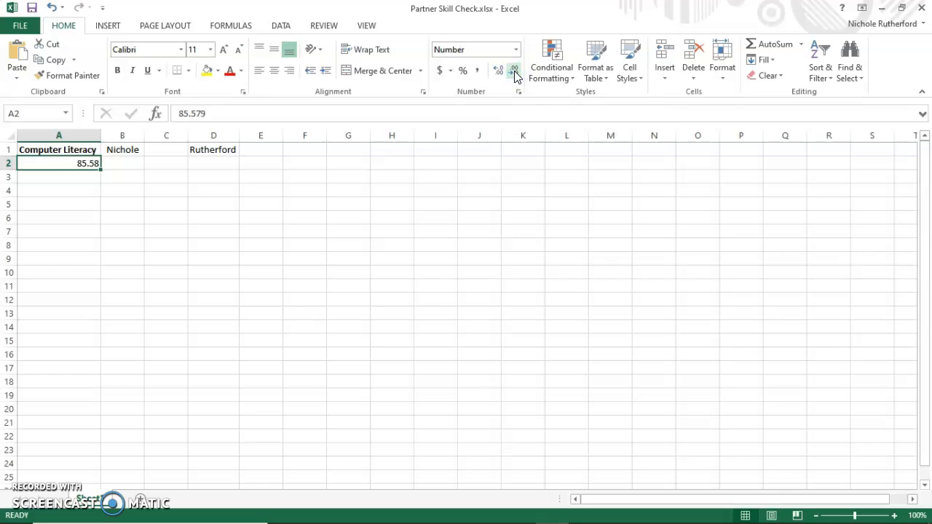
{"action": "left_click", "coordinate": [496, 72]}
Format cell A2 through the Format Cells dialog with the Number category and 2 decimal places
{"action": "left_click", "coordinate": [519, 91]}
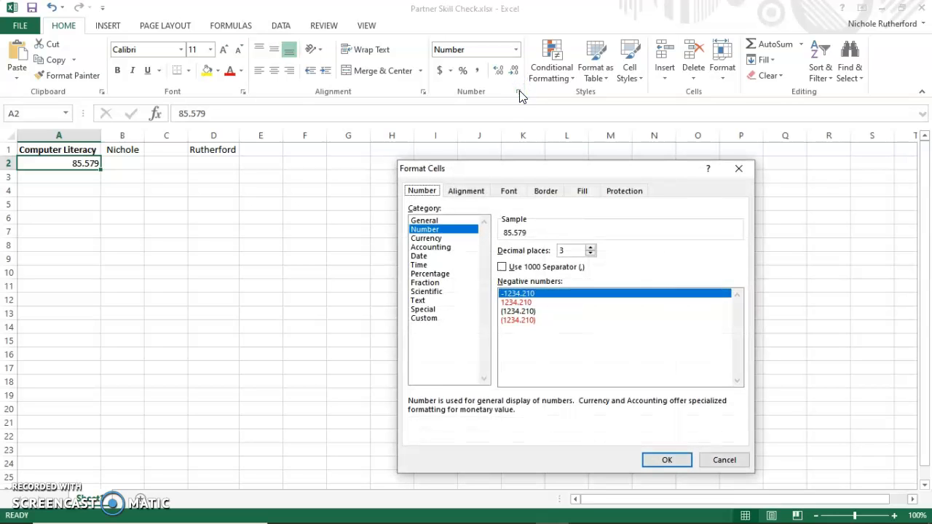
{"action": "left_click", "coordinate": [431, 220]}
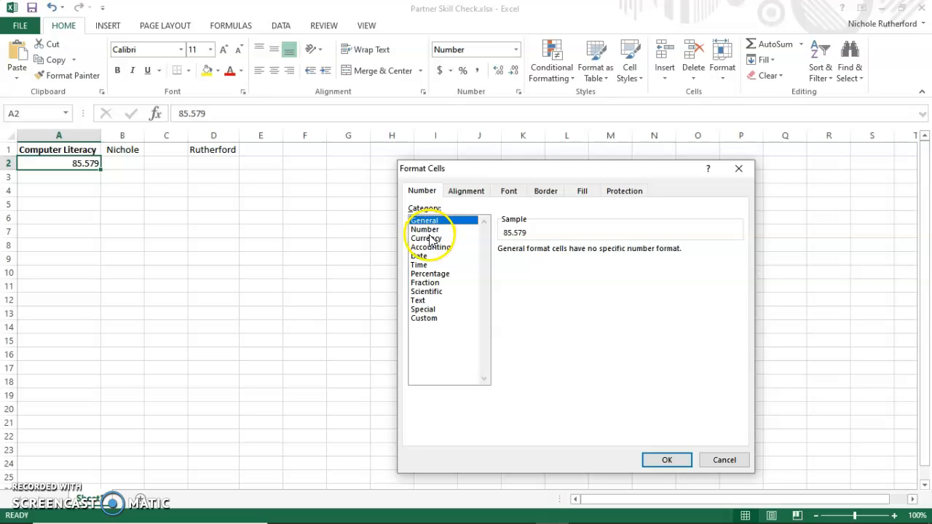
{"action": "left_click", "coordinate": [428, 229]}
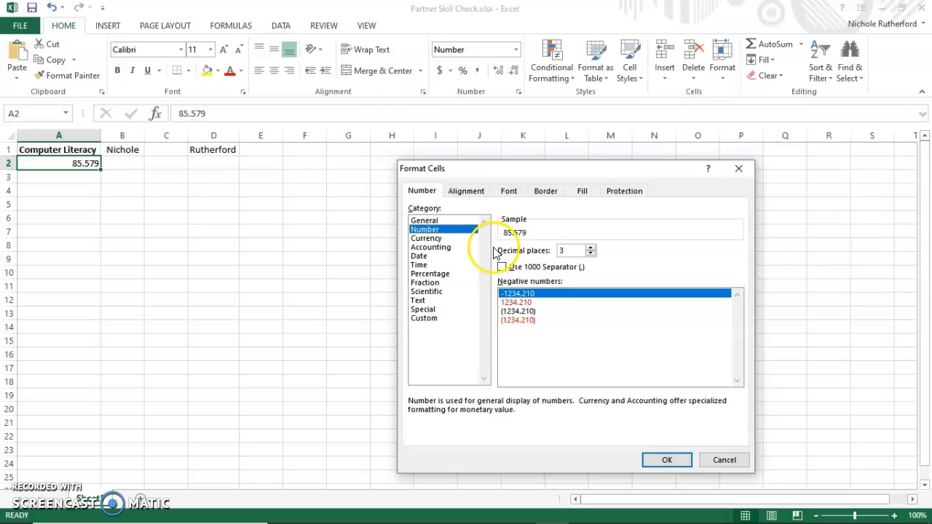
{"action": "left_click", "coordinate": [591, 253]}
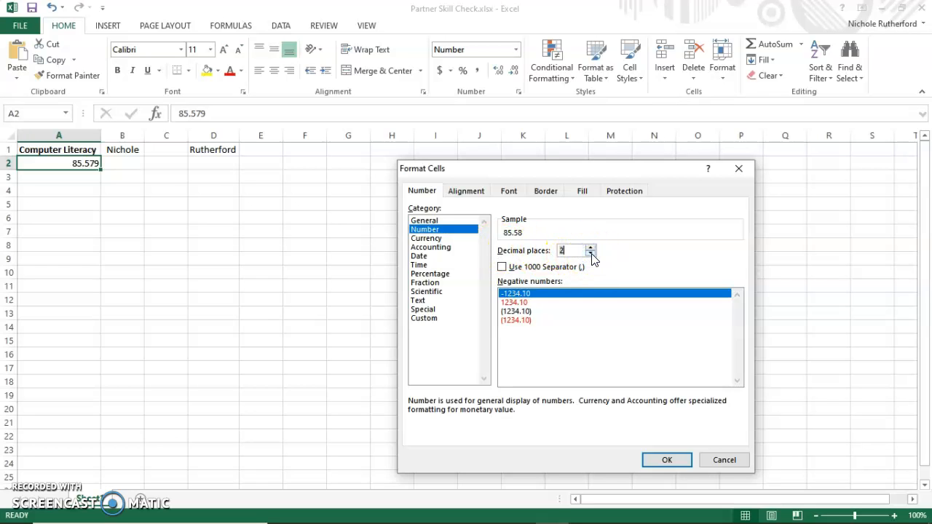
{"action": "left_click", "coordinate": [658, 457]}
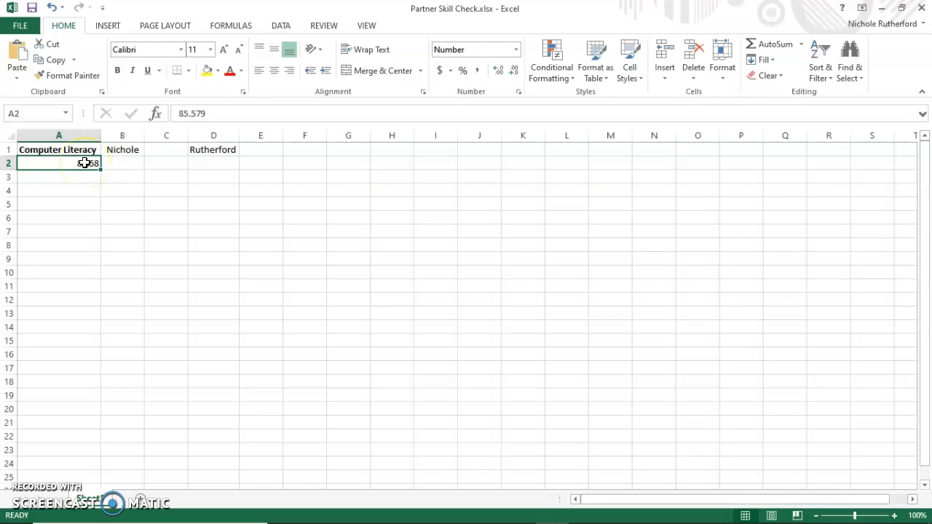
Read the next skill in the Chrome checklist, return to the Excel workbook, enter .02 in cell B2 and reselect that cell
{"action": "mouse_move", "coordinate": [313, 521]}
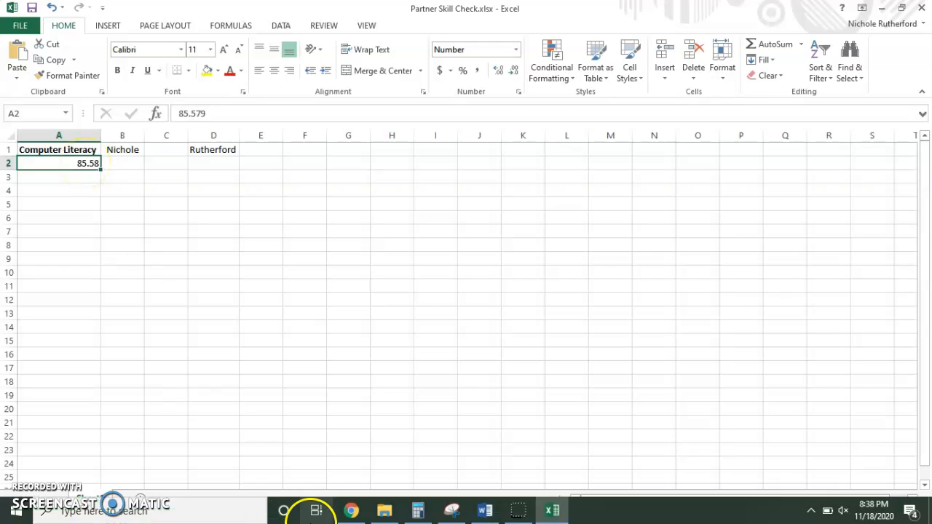
{"action": "left_click", "coordinate": [552, 514]}
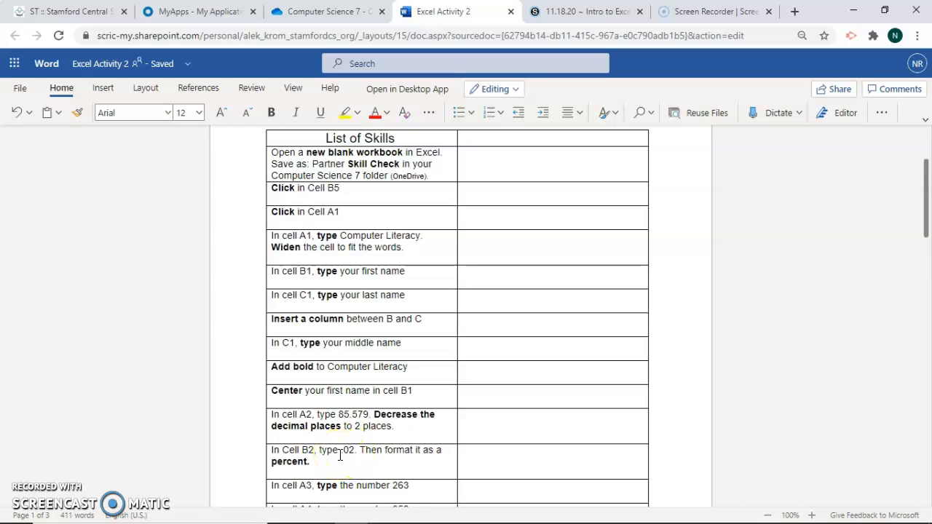
{"action": "mouse_move", "coordinate": [386, 518]}
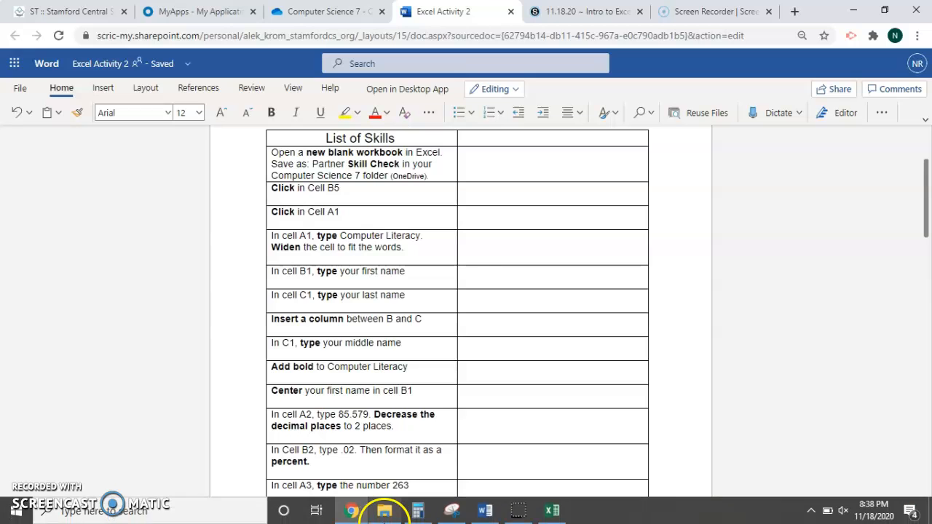
{"action": "left_click", "coordinate": [547, 512]}
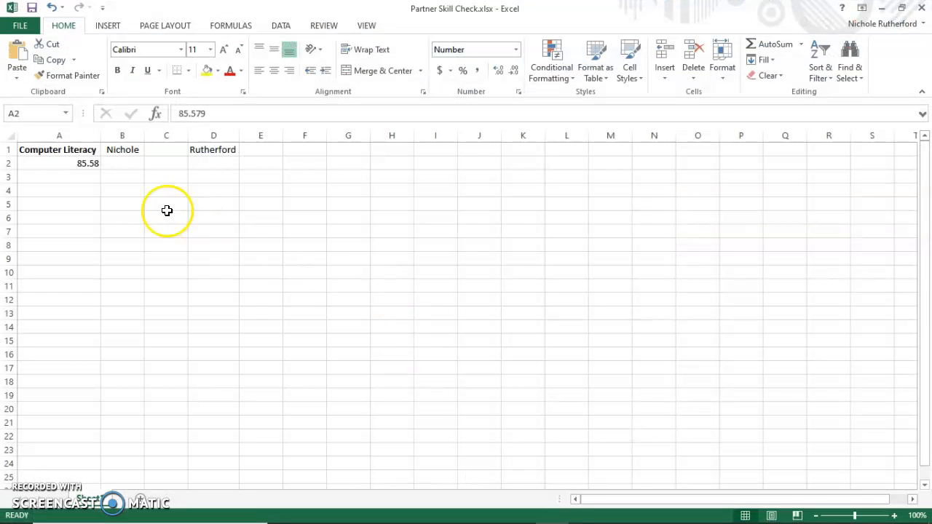
{"action": "left_click", "coordinate": [128, 163]}
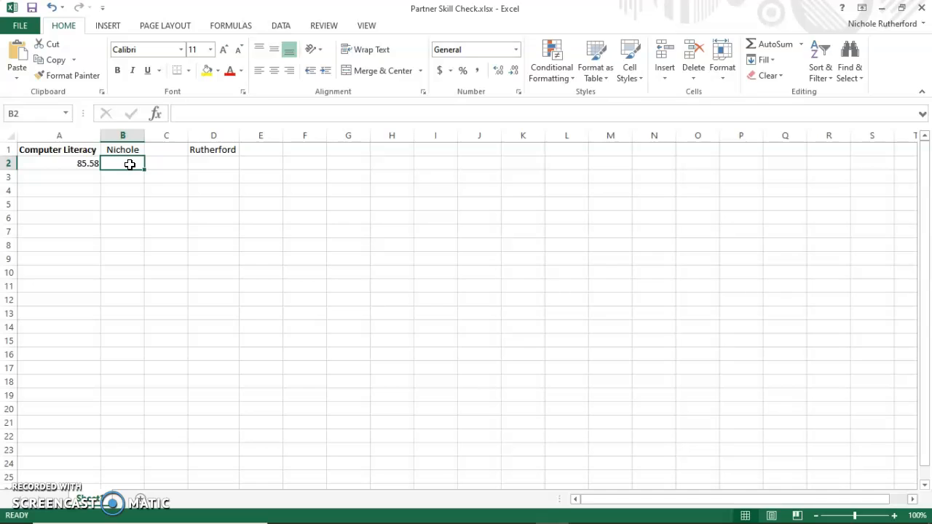
{"action": "type", "text": ".02"}
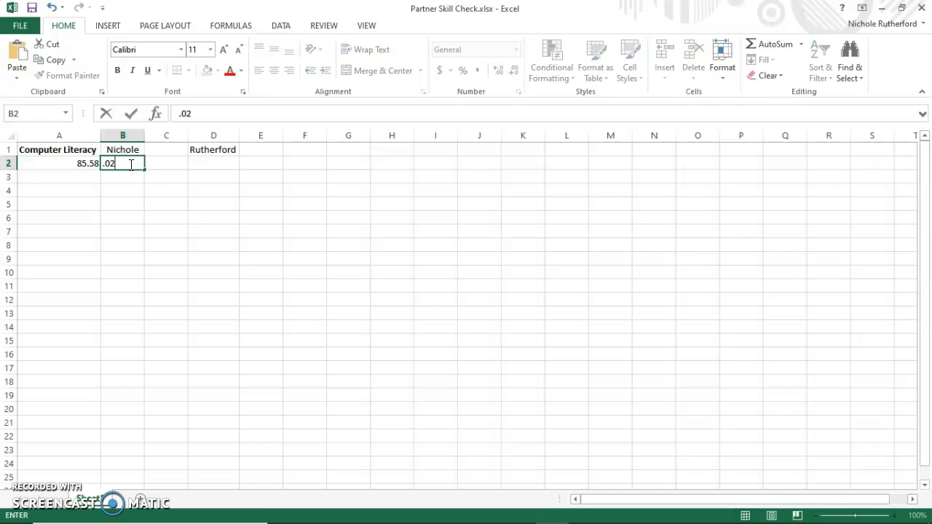
{"action": "key", "text": "Return"}
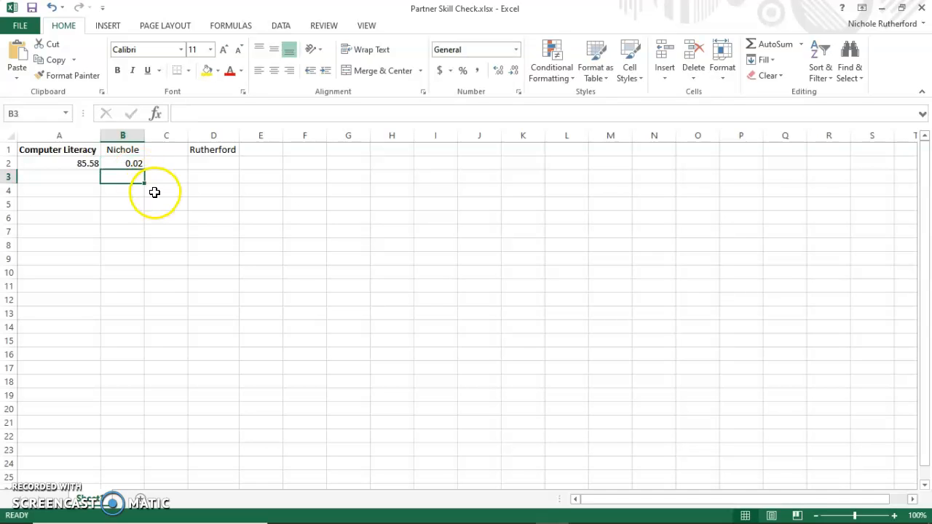
{"action": "left_click", "coordinate": [124, 163]}
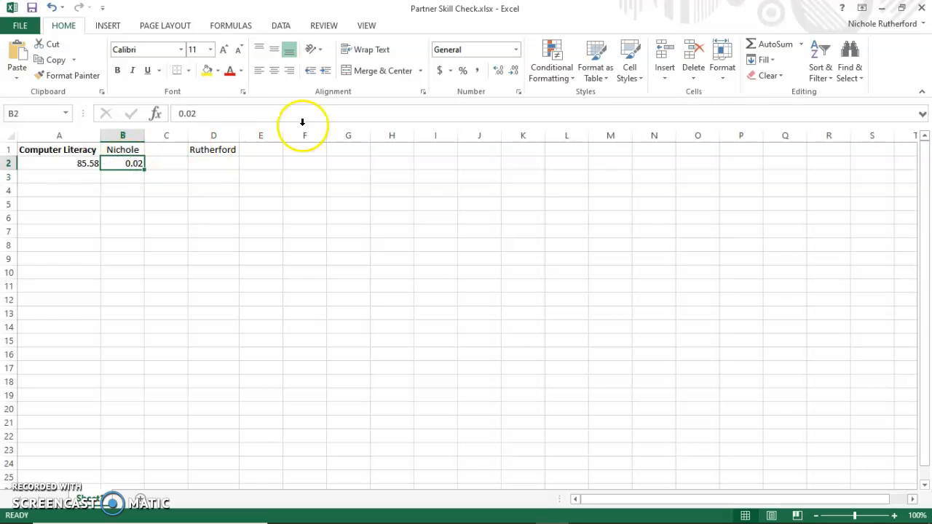
Try Percent Style on cell B2 and undo that formatting
{"action": "left_click", "coordinate": [466, 79]}
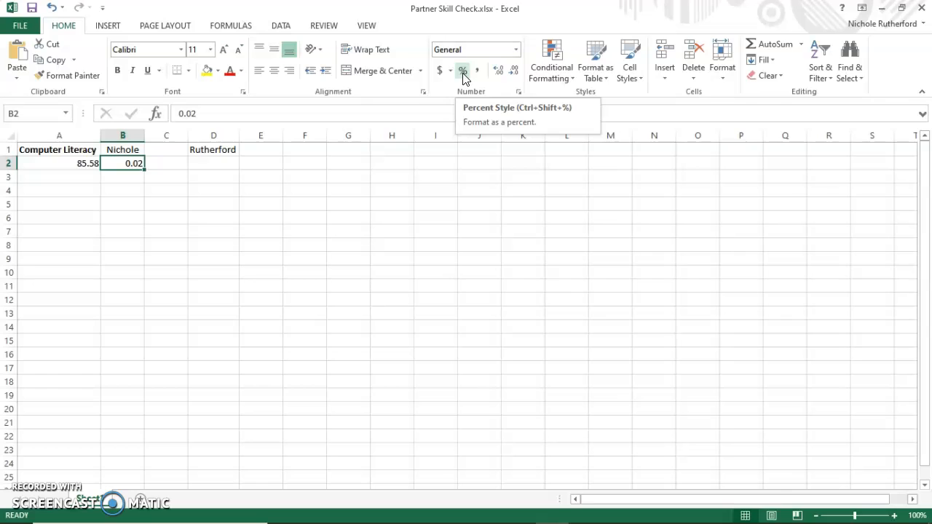
{"action": "left_click", "coordinate": [466, 79]}
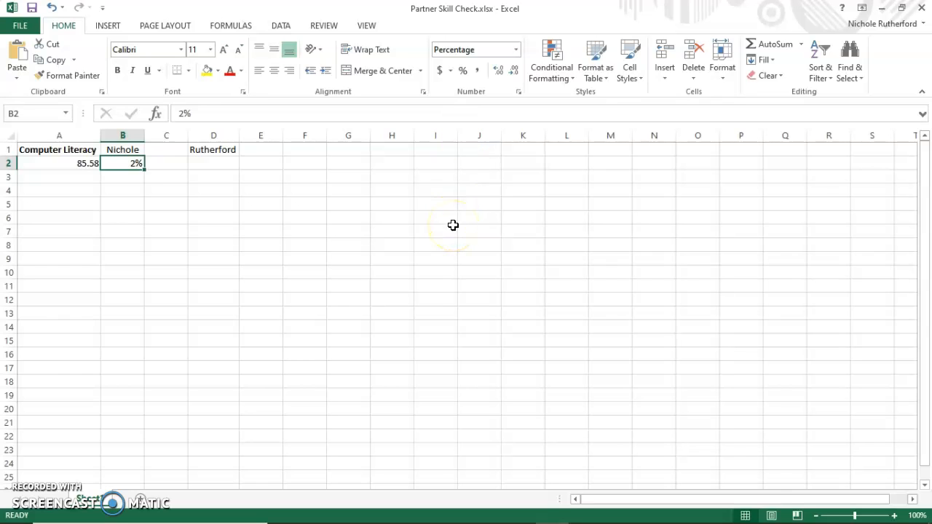
{"action": "key", "text": "ctrl+z"}
Format cell B2 through the Format Cells dialog with the Percentage category and 0 decimal places
{"action": "left_click", "coordinate": [517, 92]}
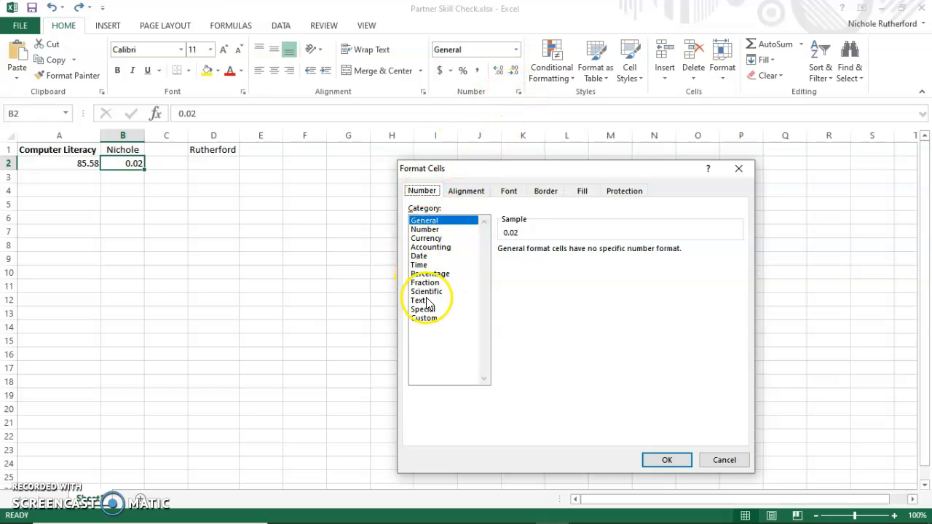
{"action": "left_click", "coordinate": [441, 277]}
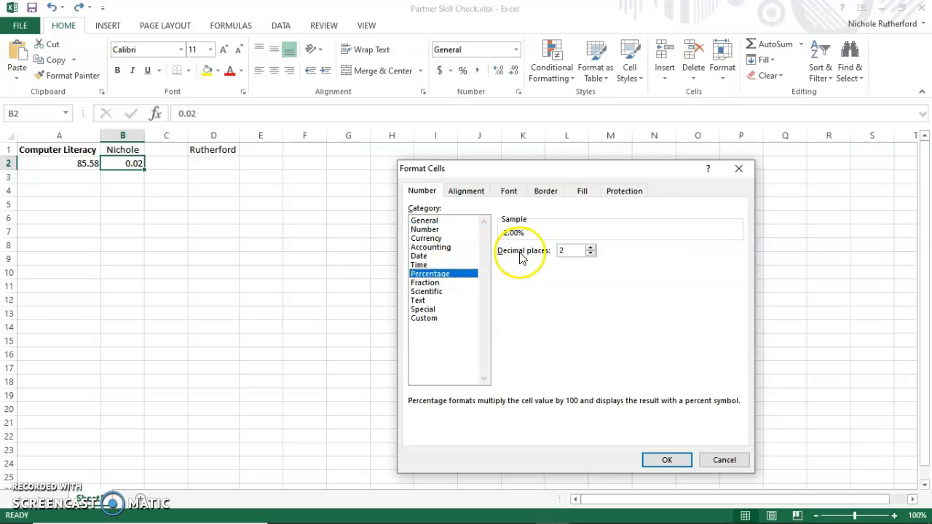
{"action": "left_click", "coordinate": [590, 254]}
{"action": "left_click", "coordinate": [591, 254]}
{"action": "left_click", "coordinate": [659, 459]}
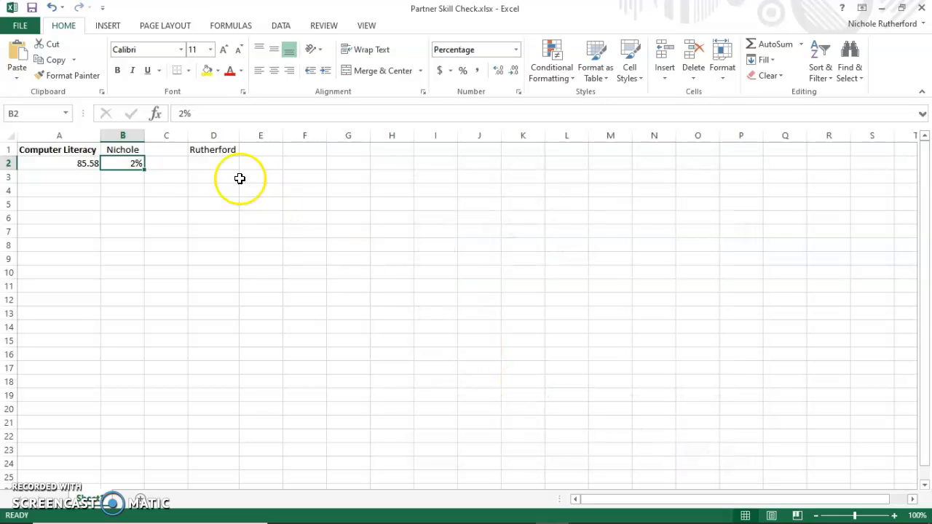